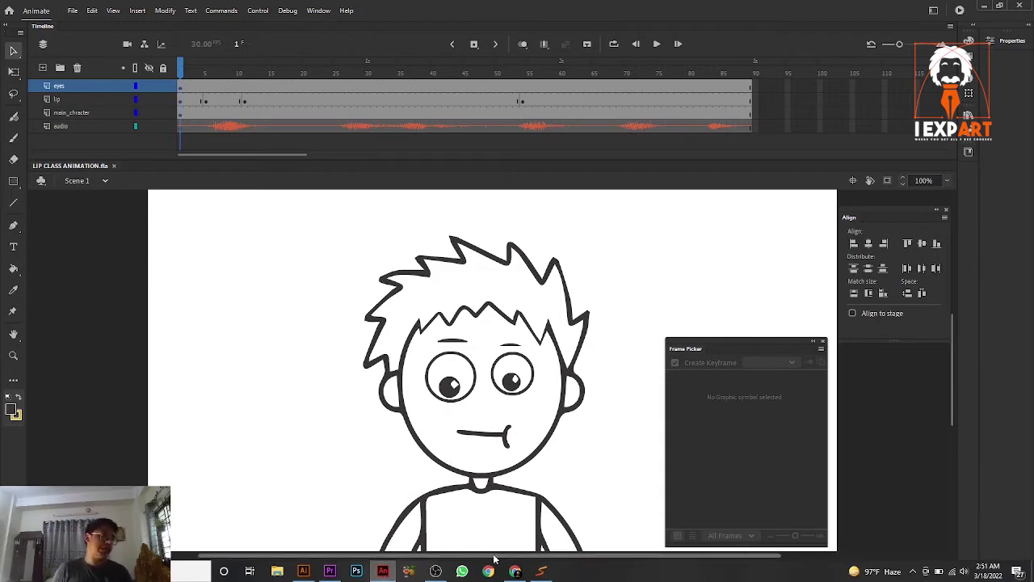
- View the Swivel download page in the browser and the Swivel window, and return to the lip animation in Animate
{"action": "left_click", "coordinate": [515, 571]}
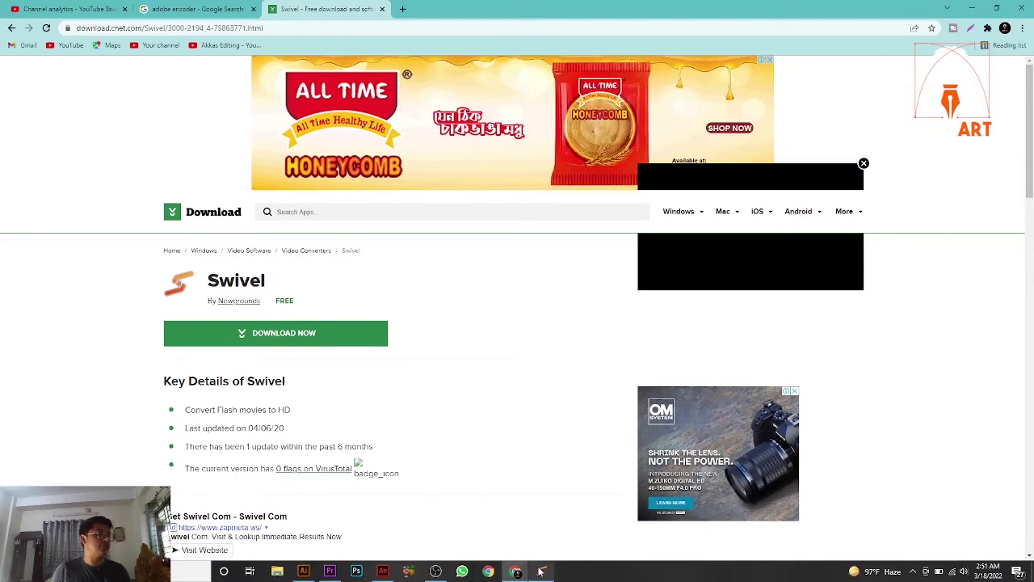
{"action": "mouse_move", "coordinate": [541, 572]}
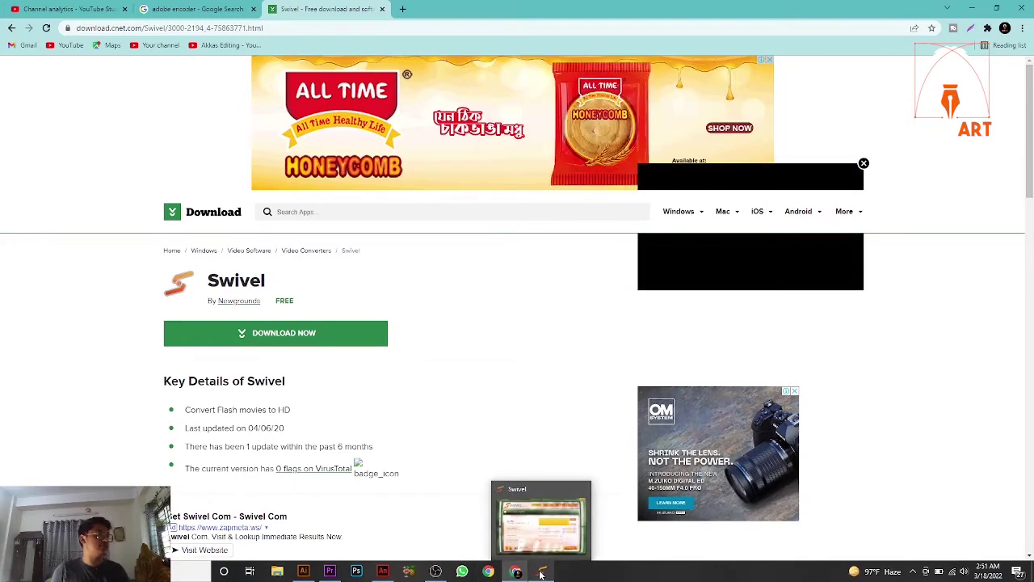
{"action": "left_click", "coordinate": [541, 572]}
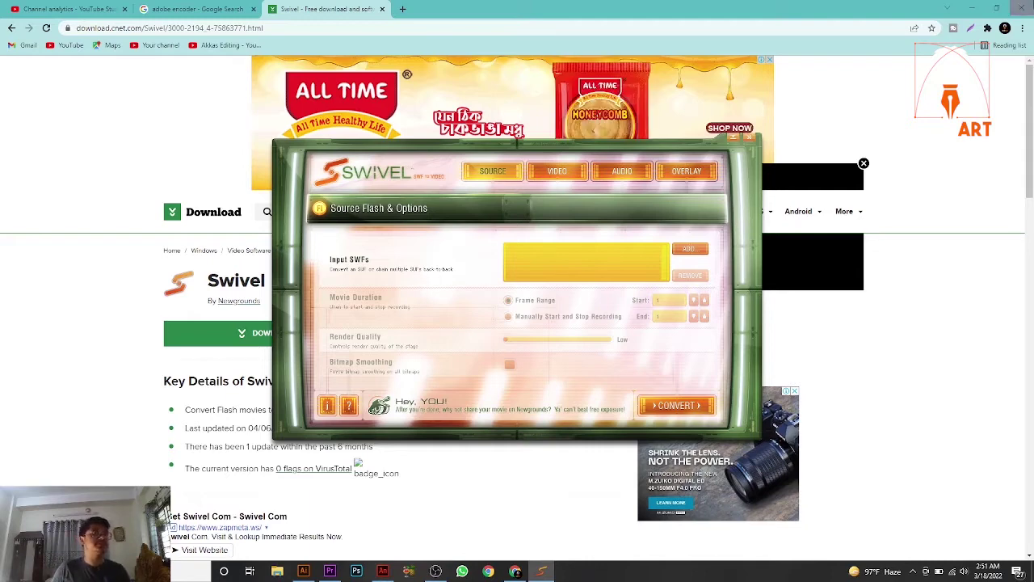
{"action": "key", "text": "alt+Tab"}
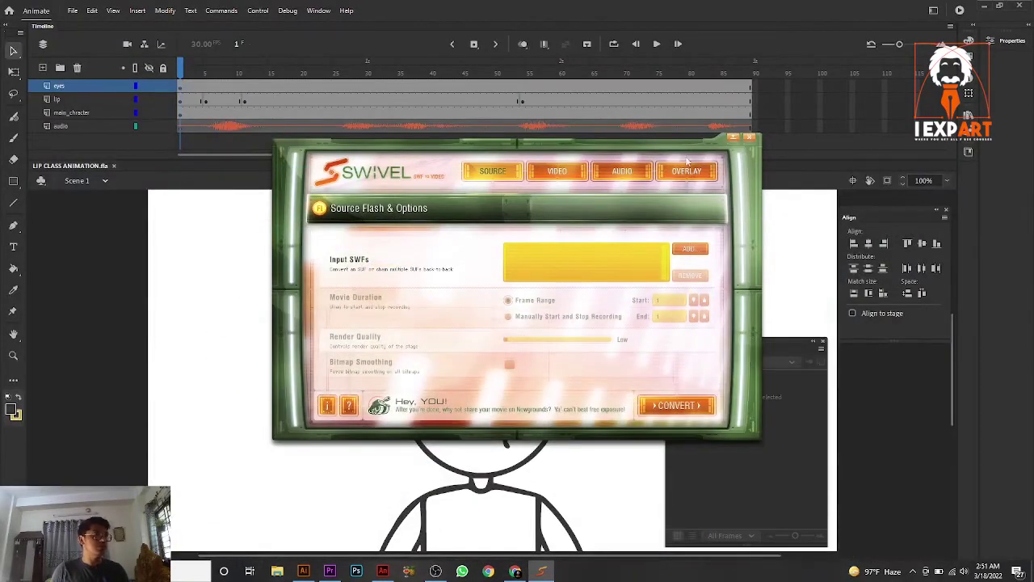
{"action": "left_click", "coordinate": [235, 268]}
{"action": "scroll", "coordinate": [414, 358], "scroll_direction": "down", "scroll_amount": 3}
{"action": "scroll", "coordinate": [414, 359], "scroll_direction": "up", "scroll_amount": 3}
{"action": "mouse_move", "coordinate": [197, 60]}
{"action": "left_mouse_down"}
{"action": "mouse_move", "coordinate": [436, 63]}
{"action": "mouse_move", "coordinate": [179, 64]}
{"action": "left_mouse_up"}
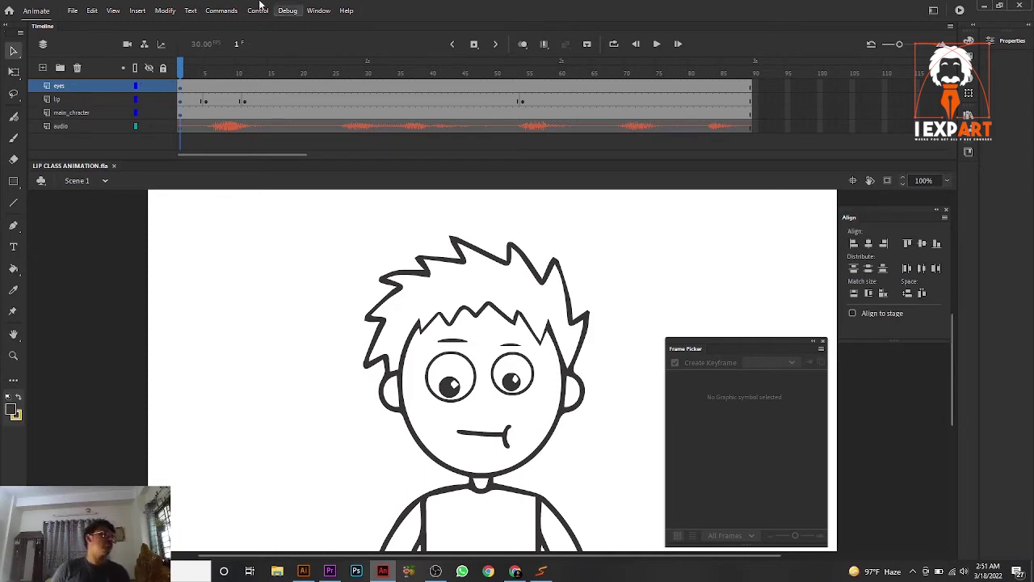
{"action": "left_click", "coordinate": [74, 10]}
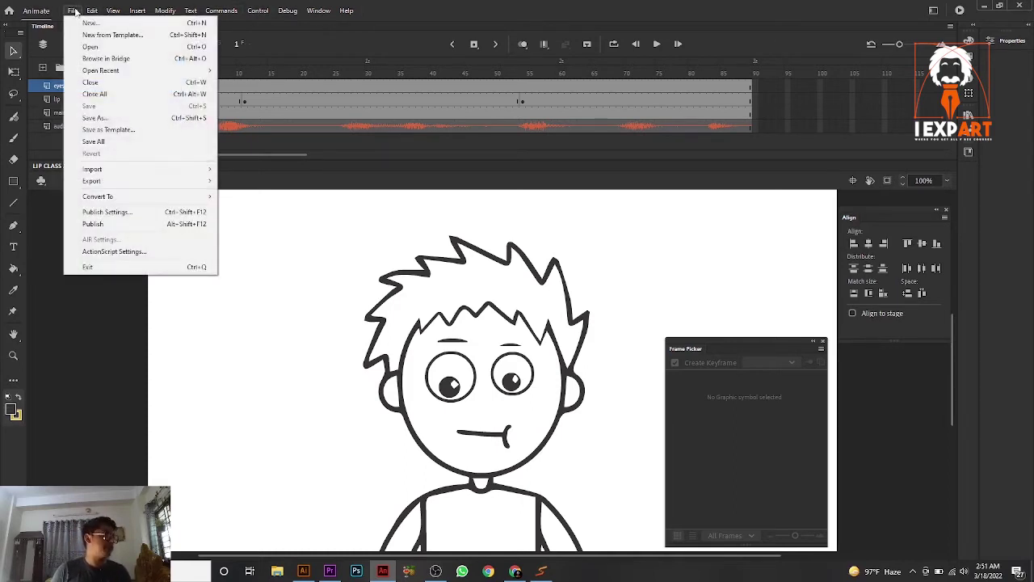
{"action": "mouse_move", "coordinate": [106, 183]}
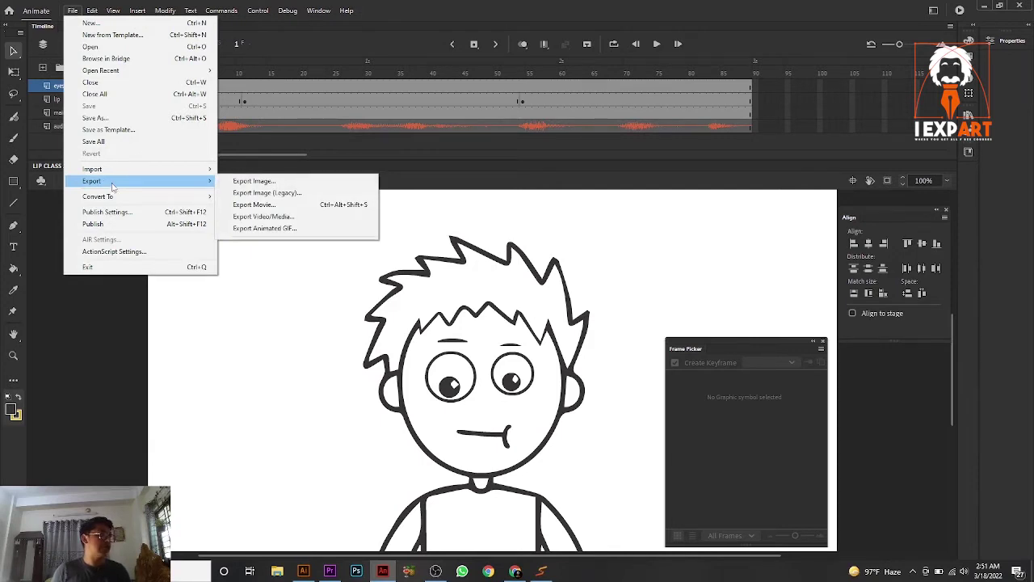
{"action": "left_click", "coordinate": [250, 216]}
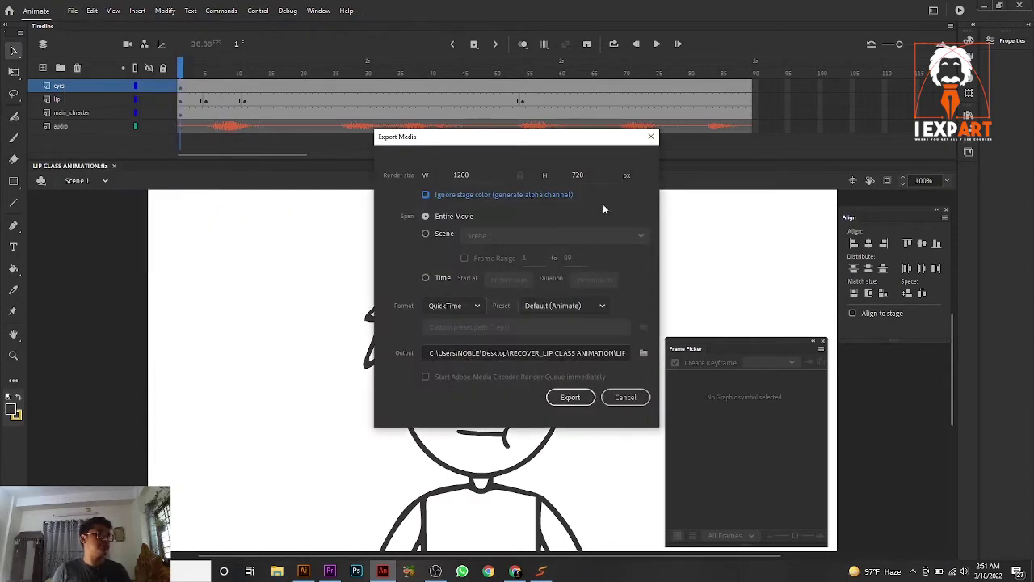
{"action": "left_click", "coordinate": [650, 136]}
- Export the animation to the Desktop as an SWF movie named LIP CLASS ANIMATION, replacing the existing file
{"action": "left_click", "coordinate": [73, 11]}
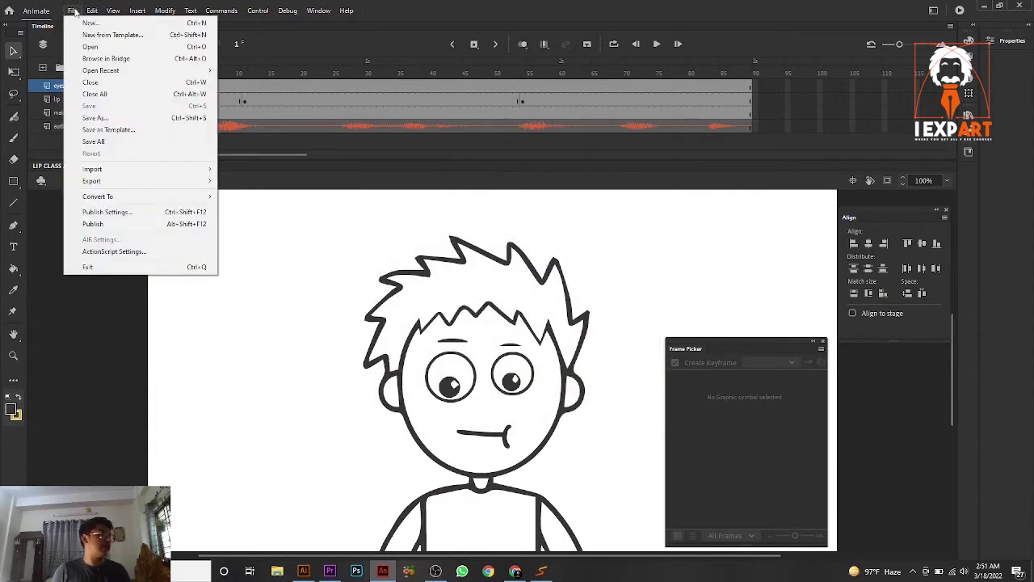
{"action": "mouse_move", "coordinate": [91, 181]}
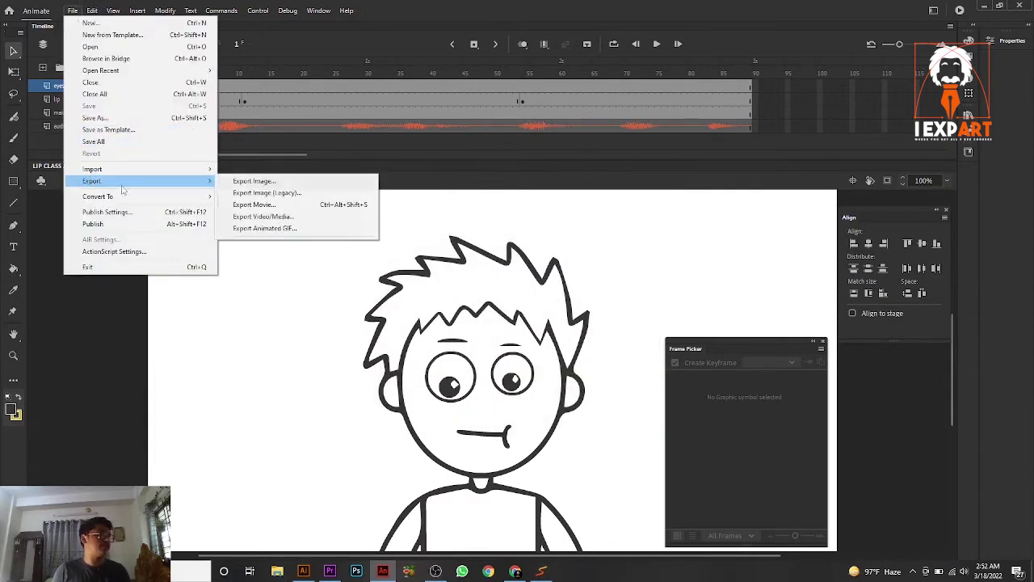
{"action": "left_click", "coordinate": [263, 204]}
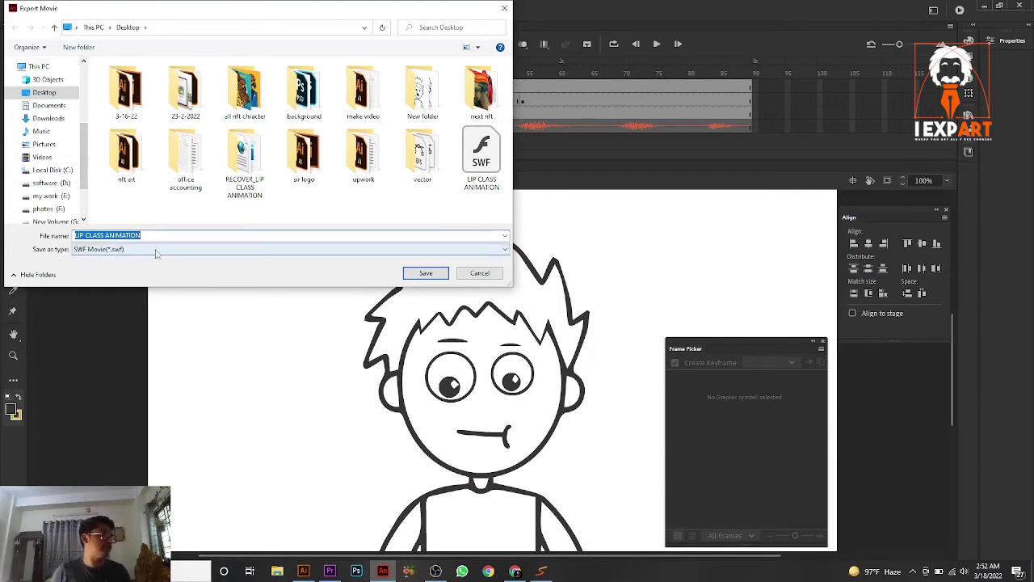
{"action": "left_click", "coordinate": [98, 251]}
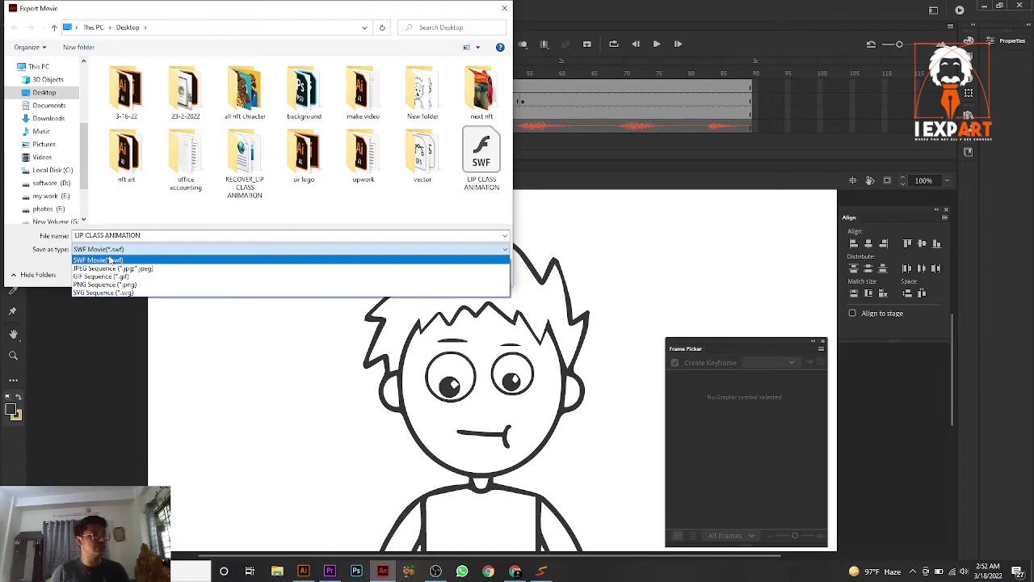
{"action": "left_click", "coordinate": [111, 260]}
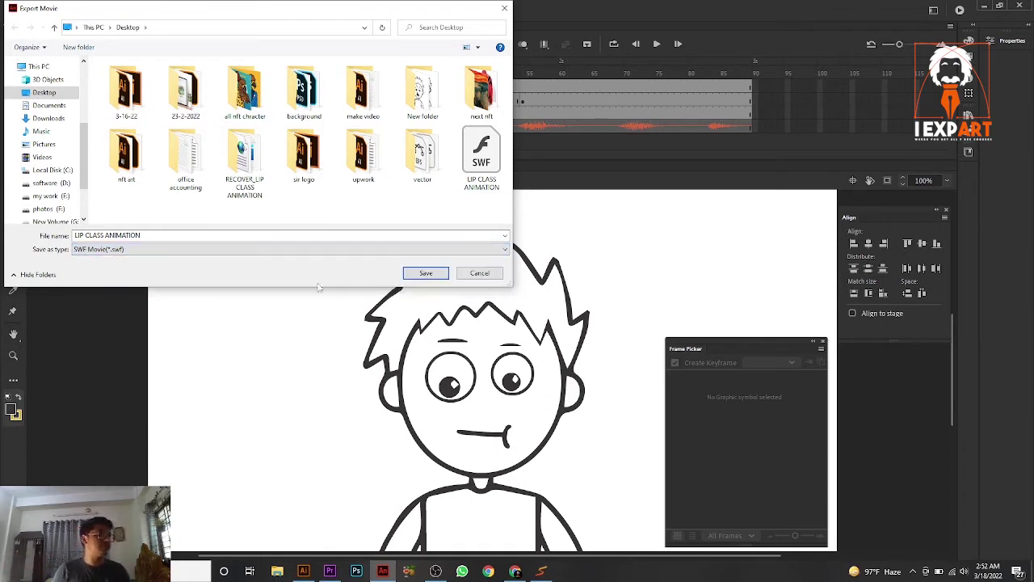
{"action": "left_click", "coordinate": [425, 273]}
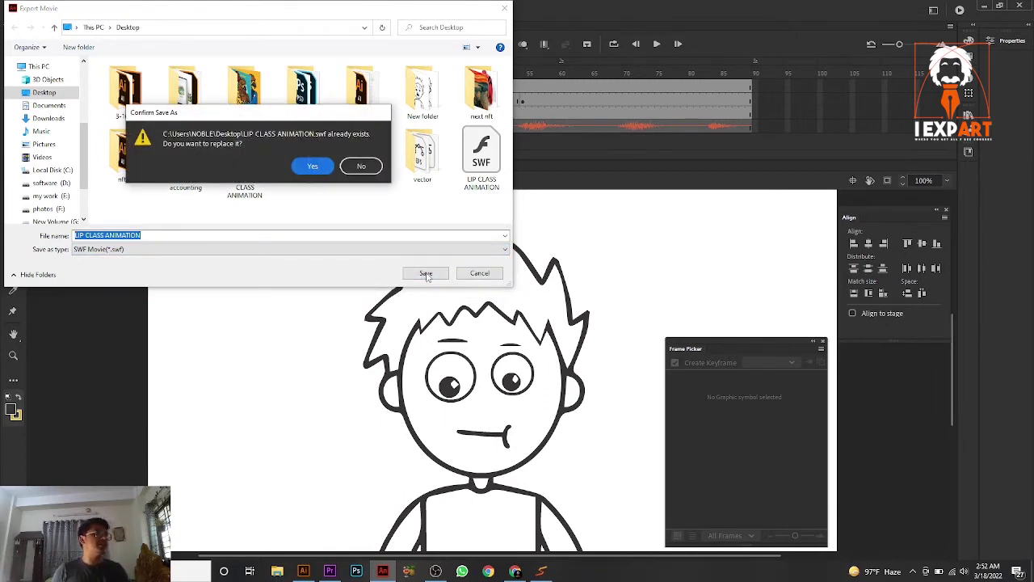
{"action": "left_click", "coordinate": [313, 167]}
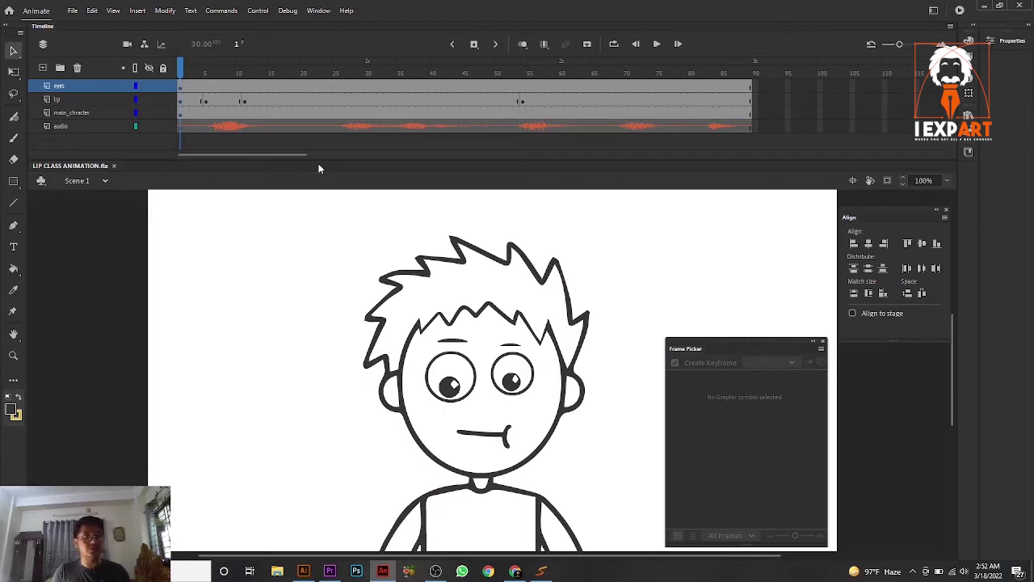
- Minimize Animate and OBS to reach the desktop, and restart Swivel
{"action": "left_click", "coordinate": [983, 8]}
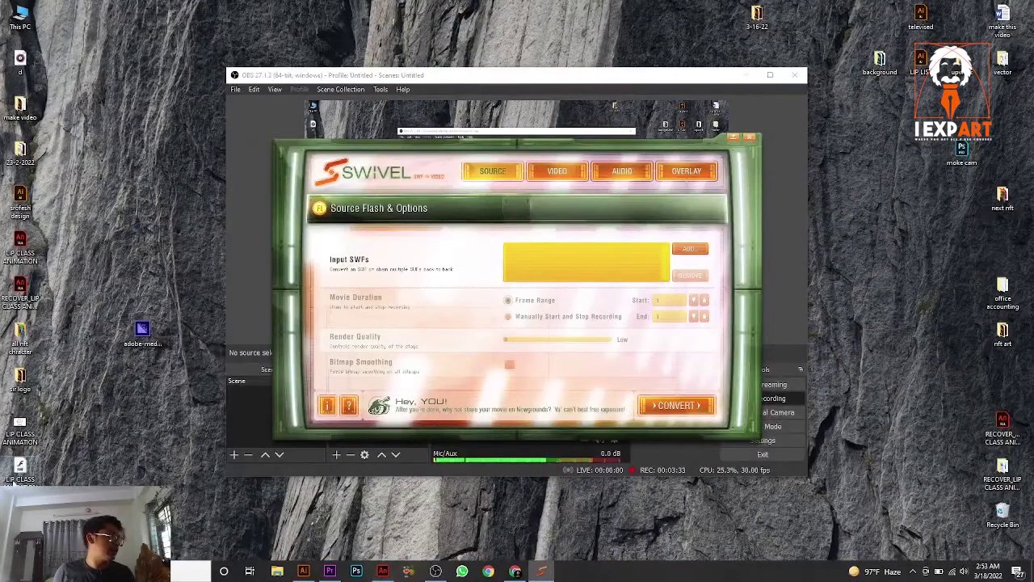
{"action": "left_click", "coordinate": [744, 75]}
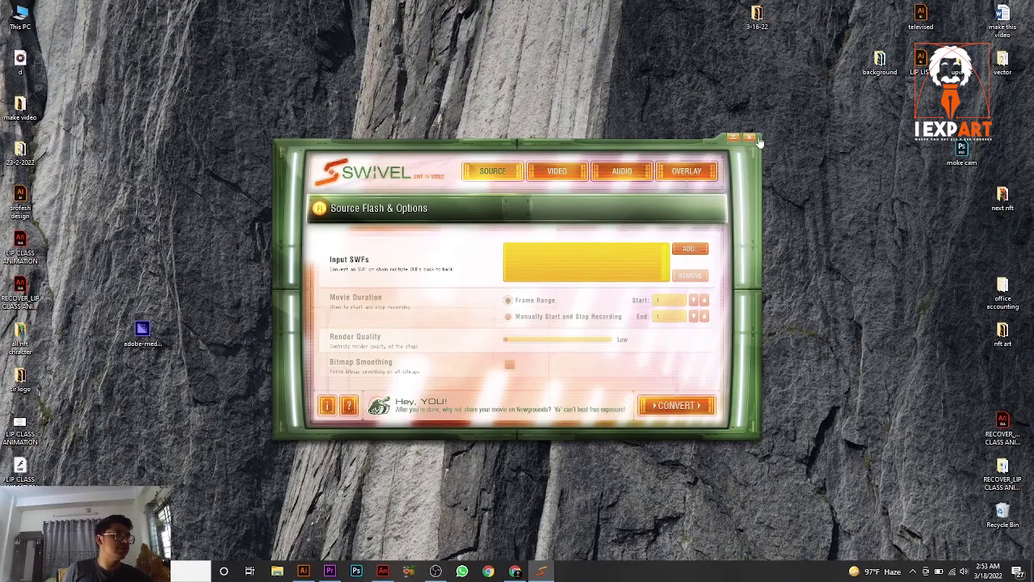
{"action": "left_click", "coordinate": [749, 137]}
{"action": "left_click", "coordinate": [16, 570]}
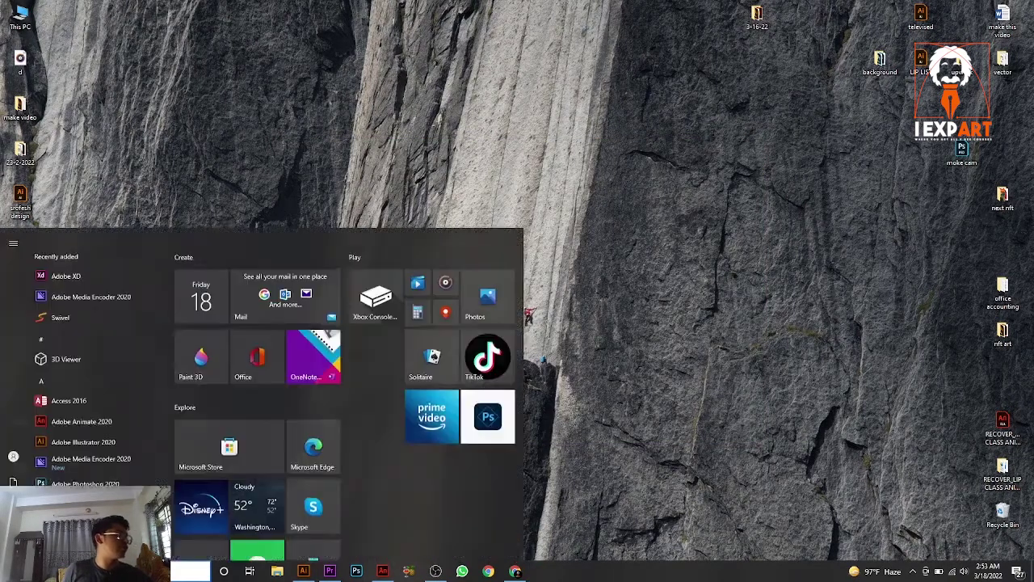
{"action": "left_click", "coordinate": [84, 288]}
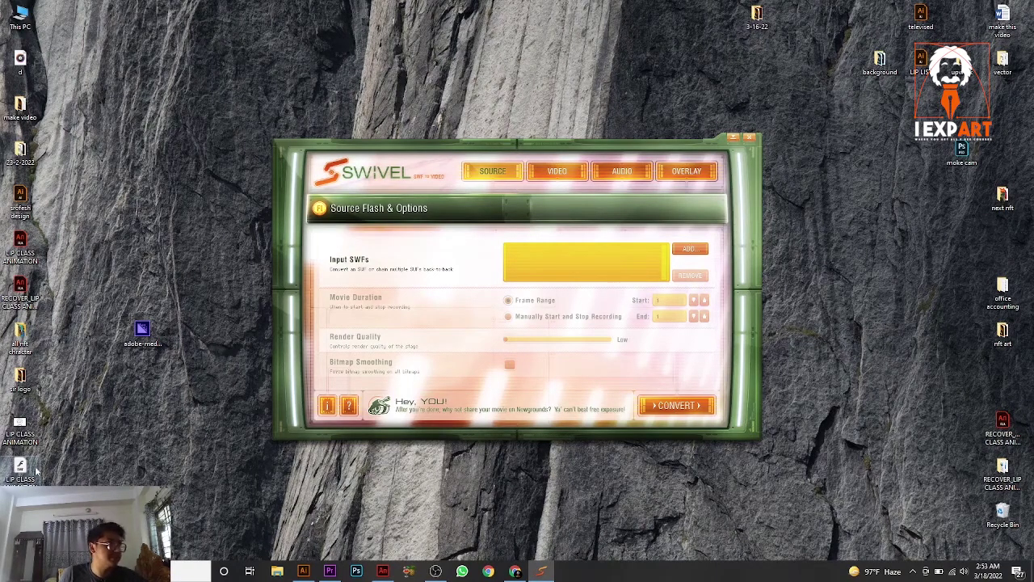
- Add LIP CLASS ANIMATION.swf from the Desktop as the input movie in Swivel
{"action": "left_click", "coordinate": [700, 254]}
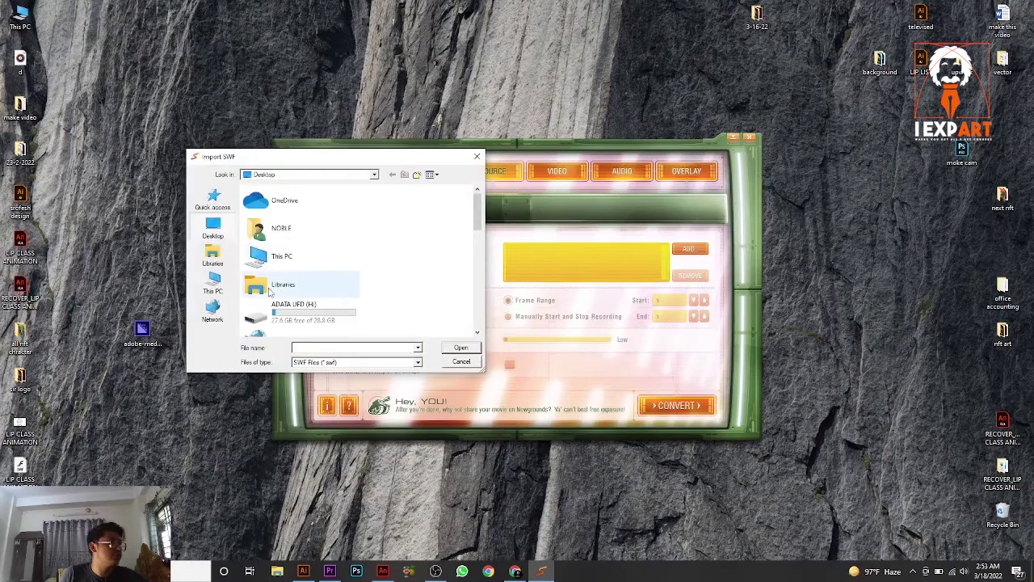
{"action": "left_click_drag", "start_coordinate": [476, 226], "coordinate": [476, 325]}
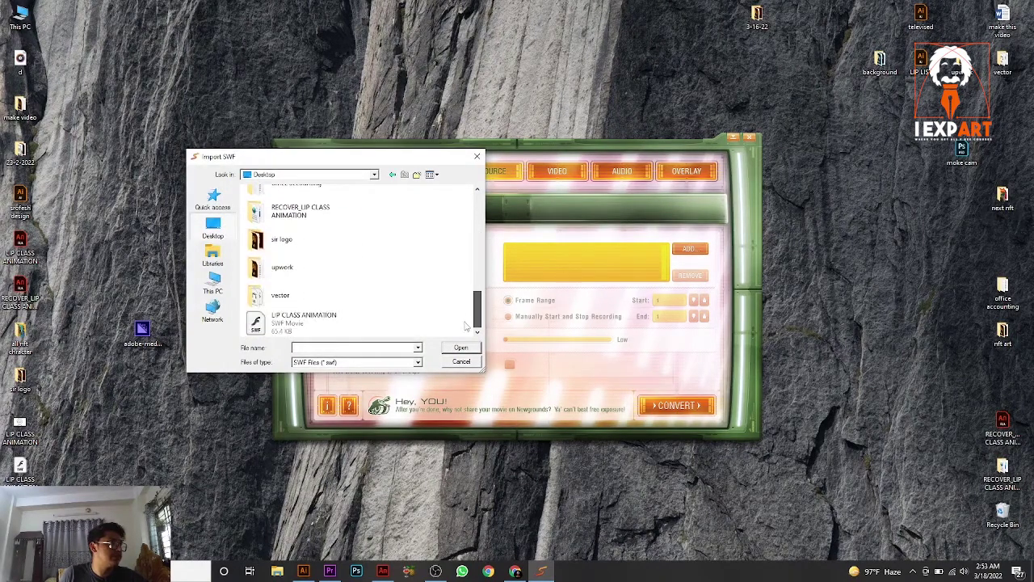
{"action": "left_click", "coordinate": [351, 322]}
{"action": "left_click", "coordinate": [461, 348]}
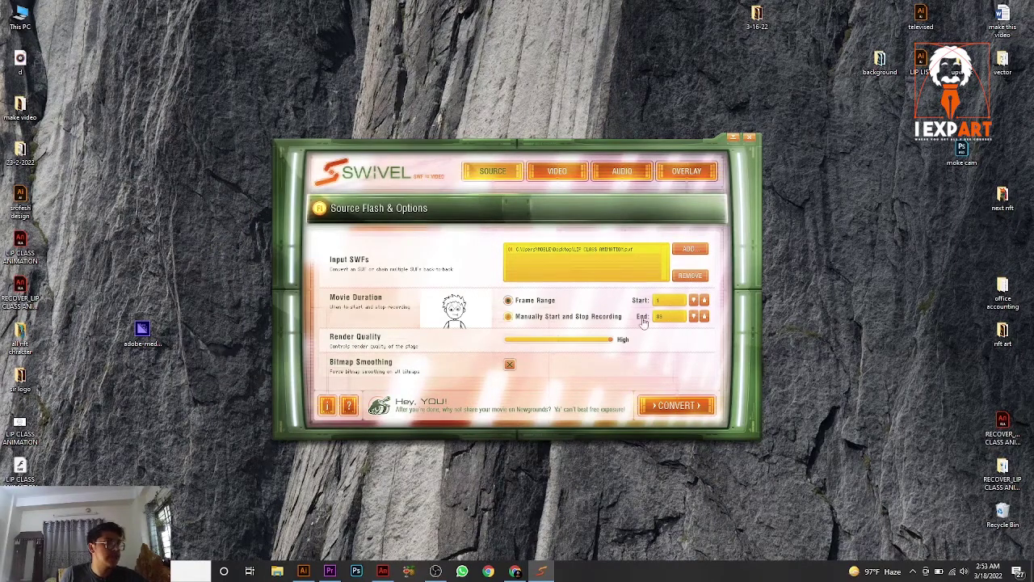
- Convert the SWF to an MP4 video, play the LIP CLASS ANIMATION video from the desktop, and close the player
{"action": "left_click", "coordinate": [669, 405]}
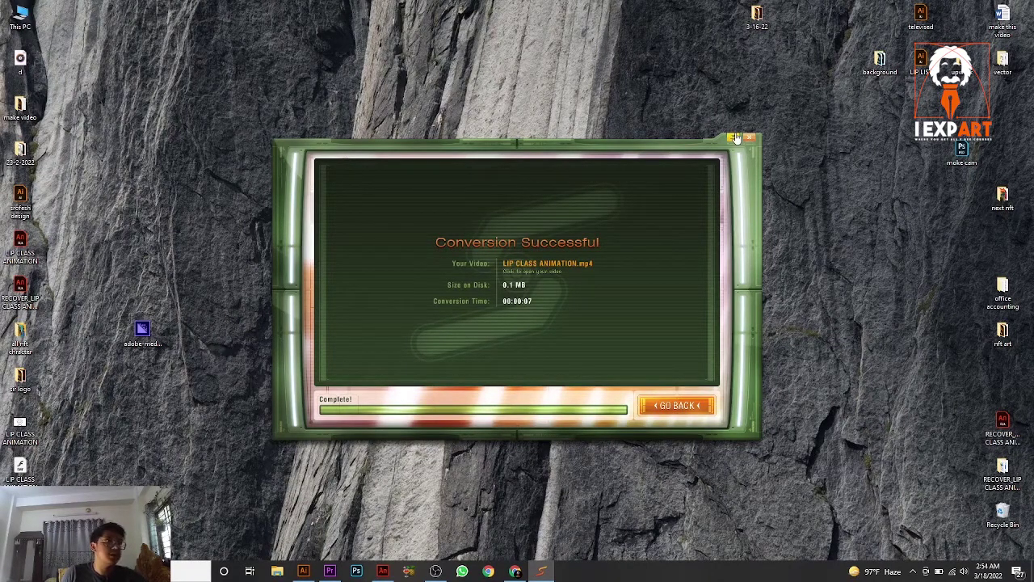
{"action": "double_click", "coordinate": [25, 427]}
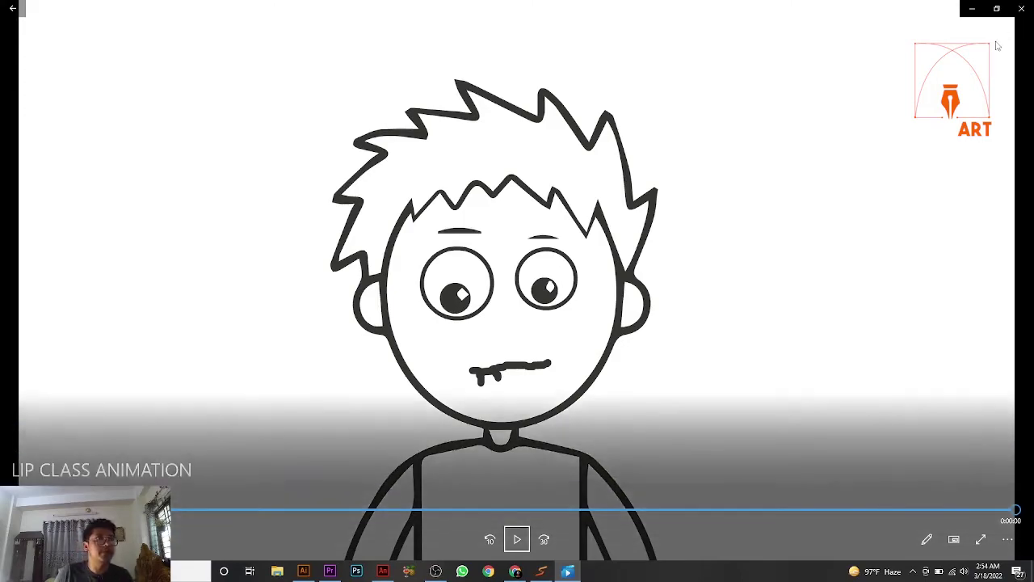
{"action": "left_click", "coordinate": [1020, 8]}
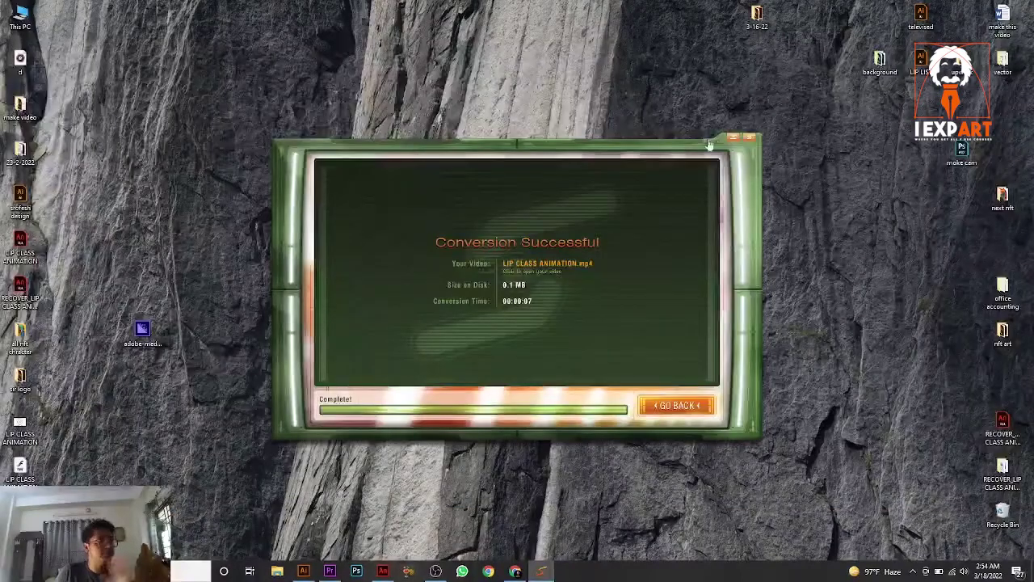
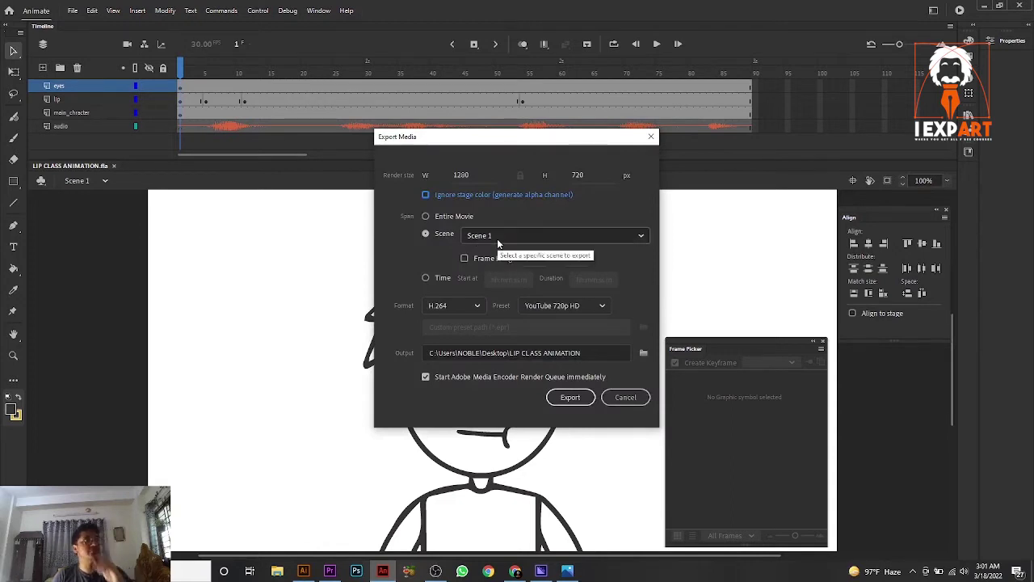
- Export the entire movie from Animate as H.264 with the YouTube 720p HD preset, starting the Media Encoder render queue immediately
{"action": "left_click", "coordinate": [425, 216]}
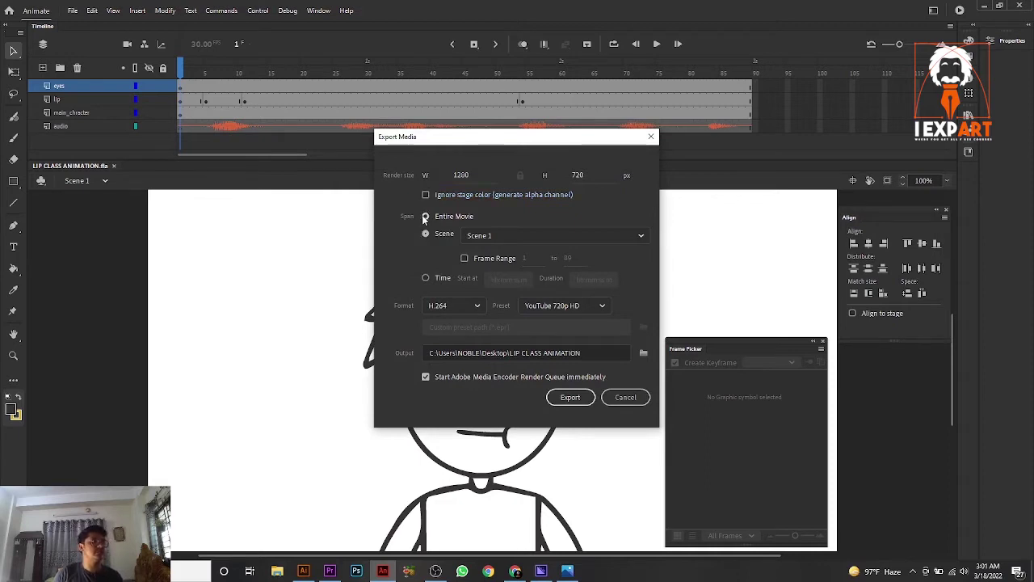
{"action": "left_click", "coordinate": [447, 307]}
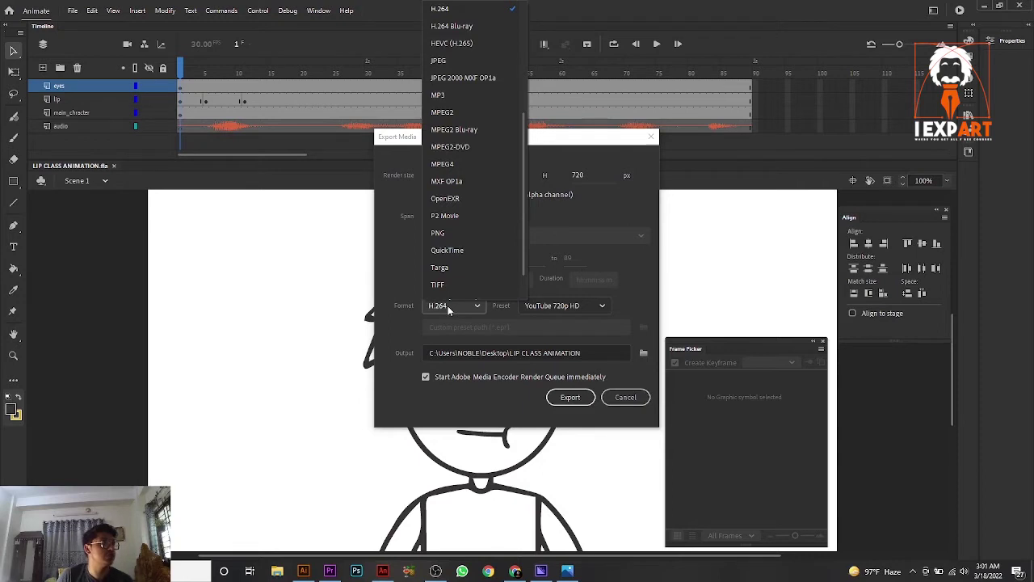
{"action": "left_click", "coordinate": [553, 308]}
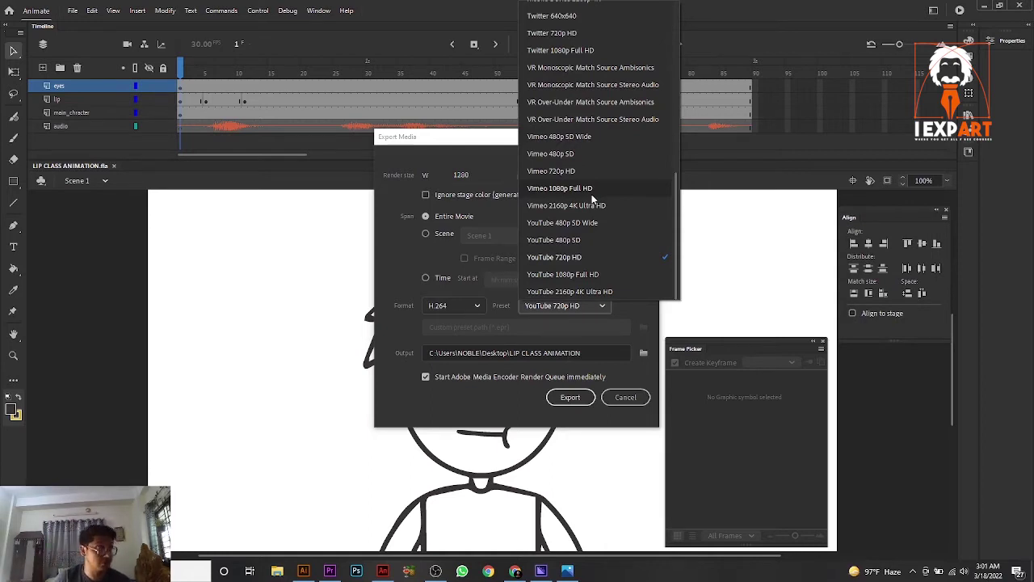
{"action": "left_click", "coordinate": [570, 397]}
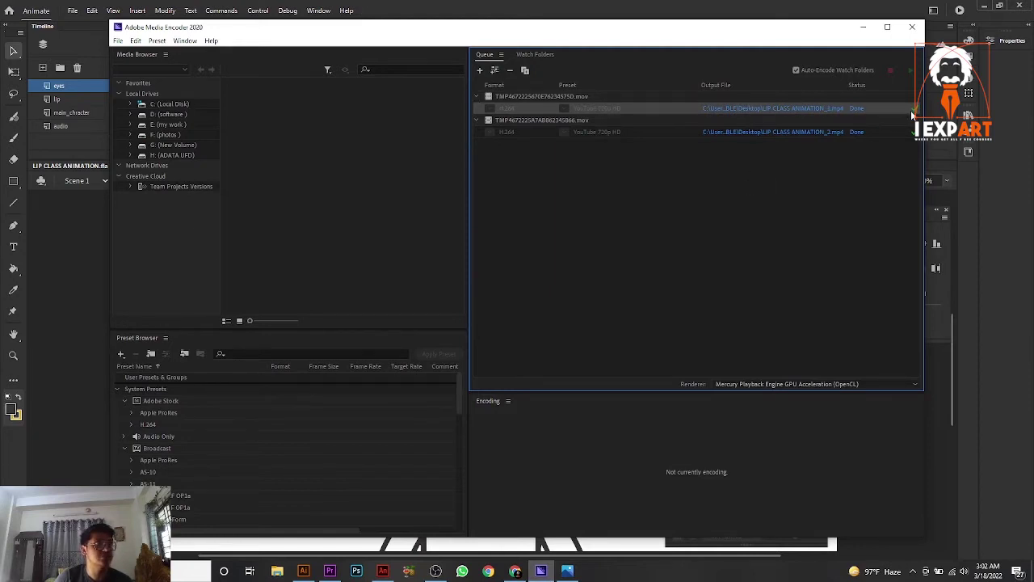
{"action": "left_click", "coordinate": [985, 10]}
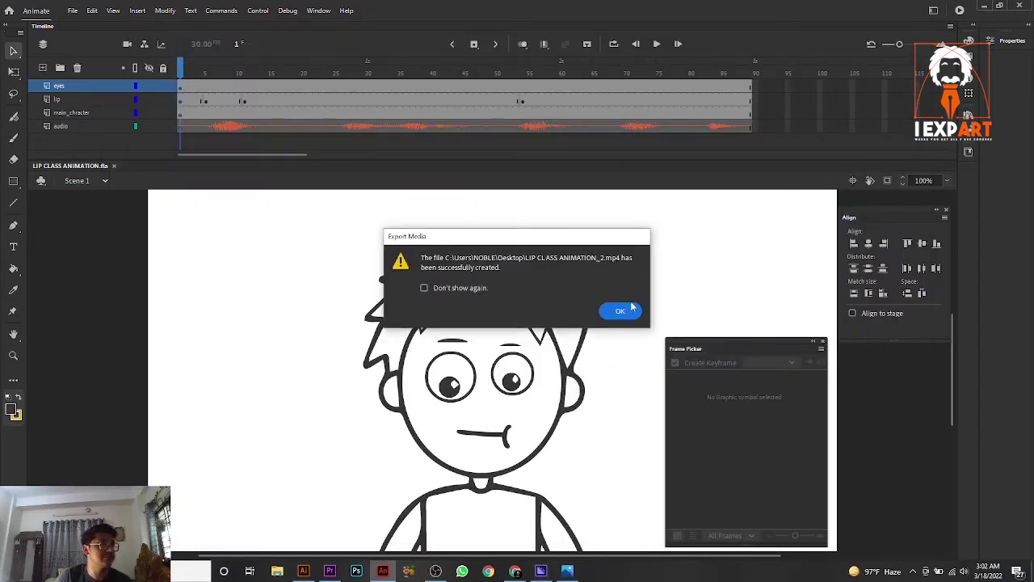
{"action": "left_click", "coordinate": [610, 315]}
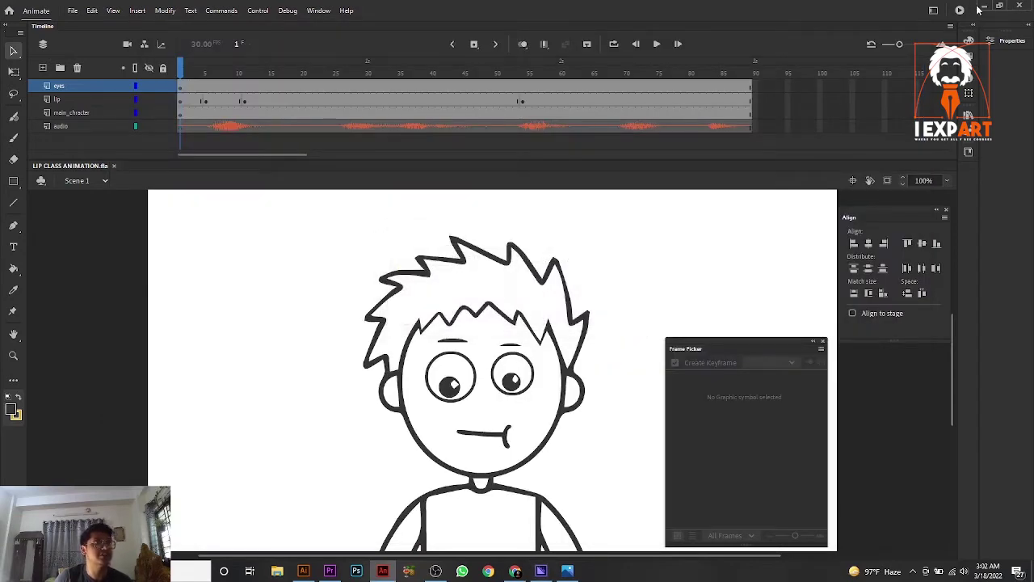
- Clear the open windows from the desktop, play the exported LIP CLASS ANIMATION_2 video, and close the player
{"action": "left_click", "coordinate": [983, 5]}
{"action": "left_click", "coordinate": [863, 26]}
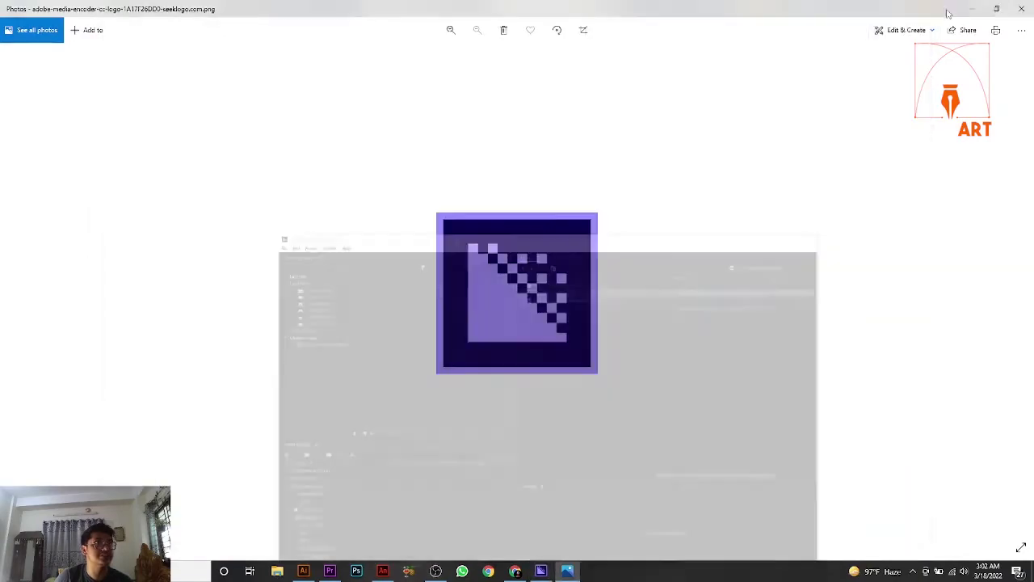
{"action": "left_click", "coordinate": [996, 8]}
{"action": "double_click", "coordinate": [62, 107]}
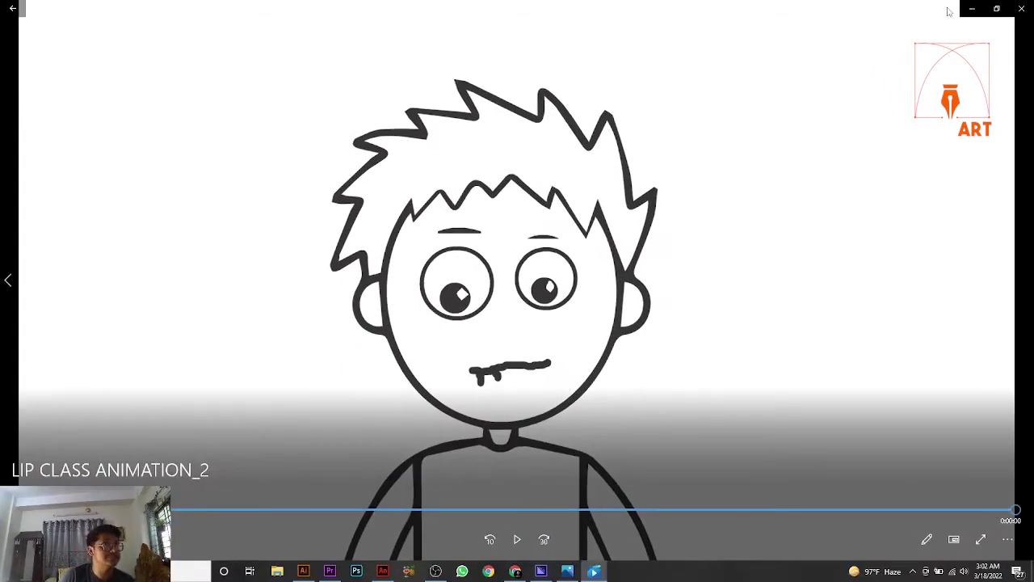
{"action": "left_click", "coordinate": [1021, 8]}
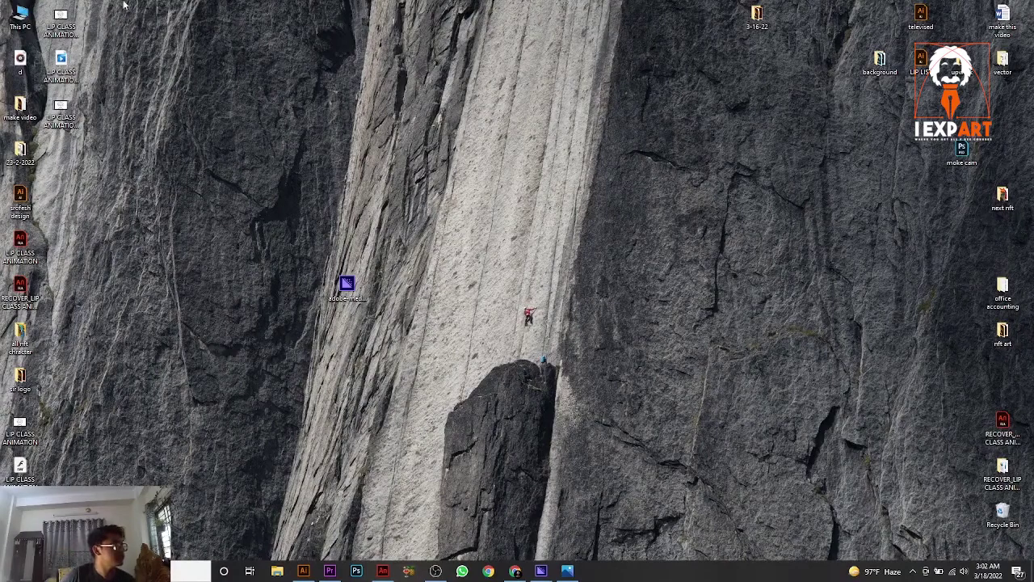
- Line up the Media Encoder image with the desktop icons, and set up a movie export in Animate as JPEG Sequence
{"action": "left_click_drag", "start_coordinate": [346, 287], "coordinate": [63, 155]}
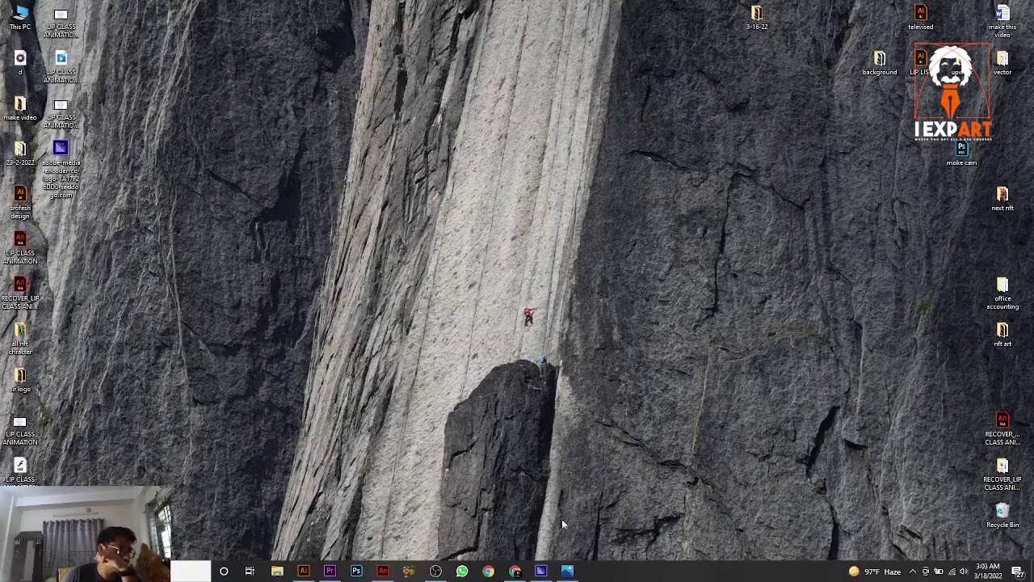
{"action": "left_click", "coordinate": [381, 572]}
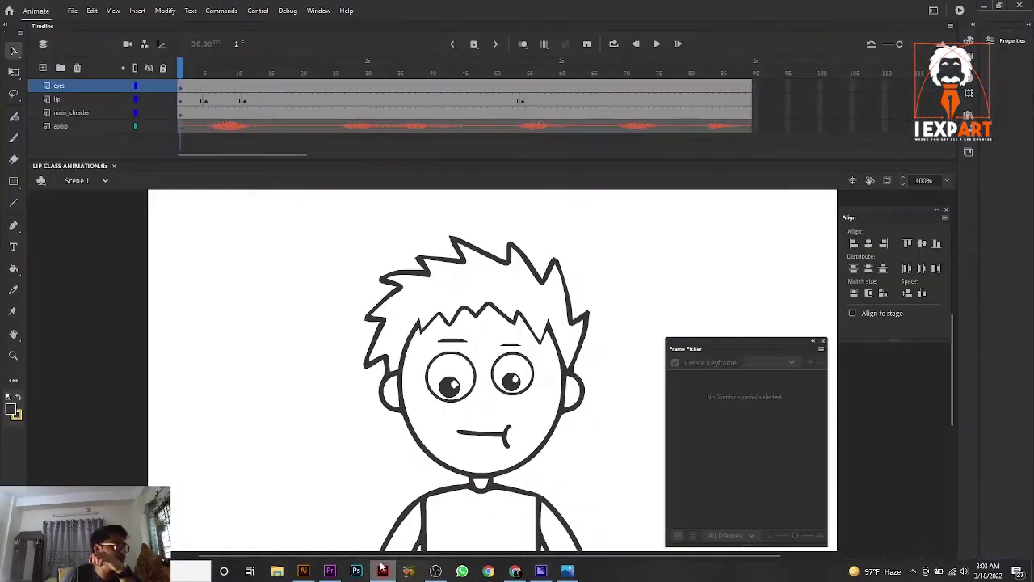
{"action": "left_click", "coordinate": [73, 12]}
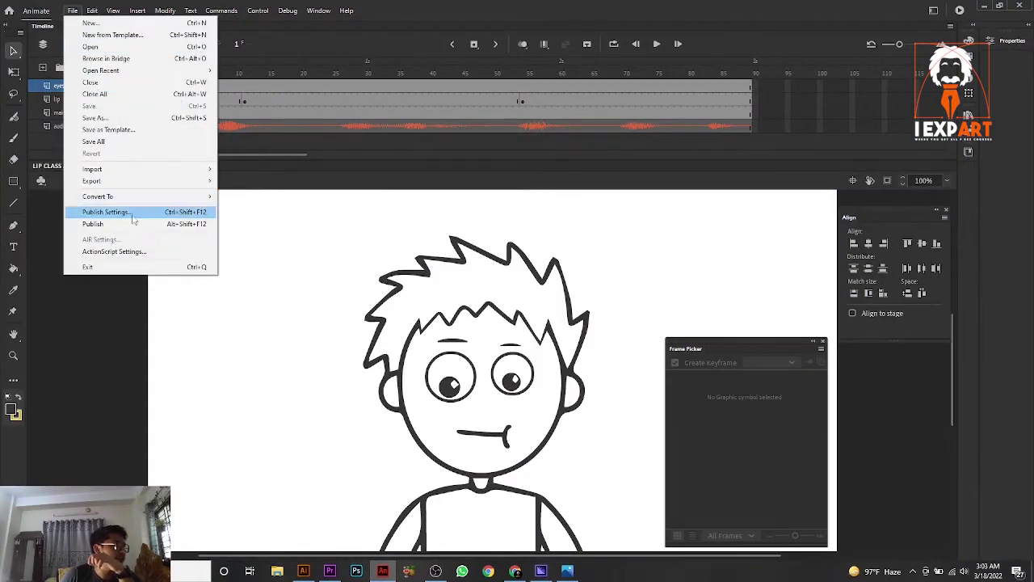
{"action": "mouse_move", "coordinate": [127, 181]}
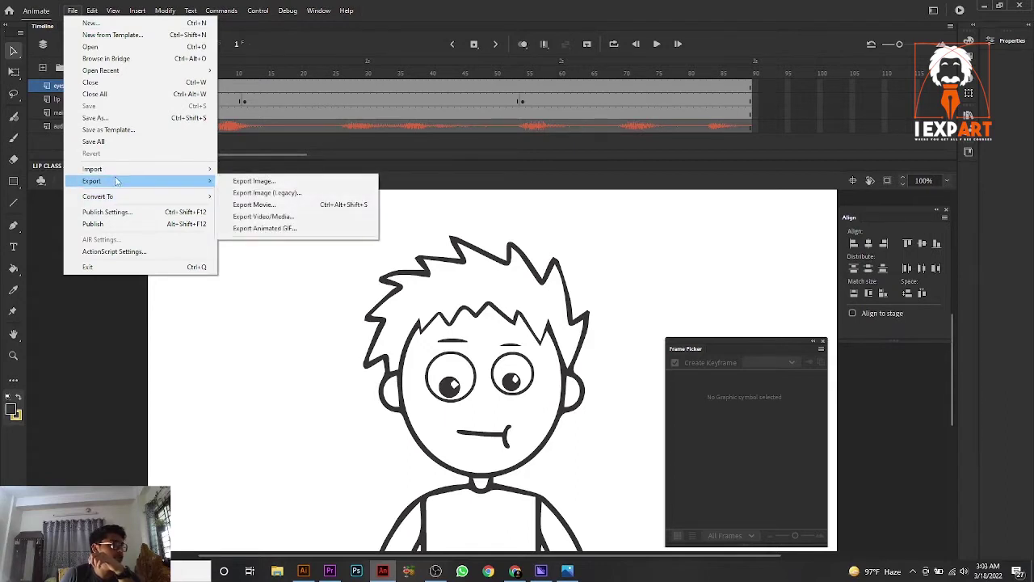
{"action": "left_click", "coordinate": [278, 210]}
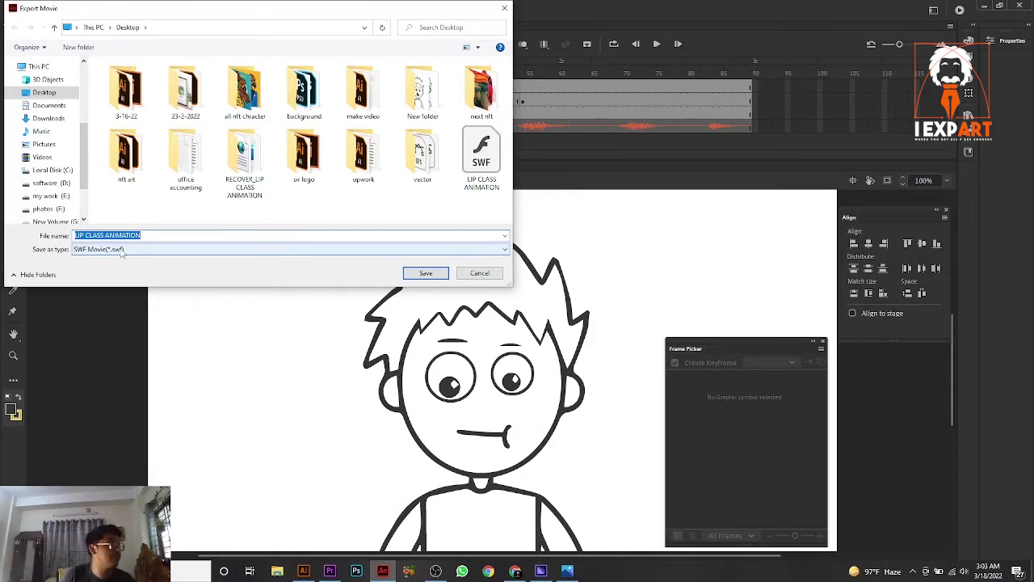
{"action": "left_click", "coordinate": [121, 250]}
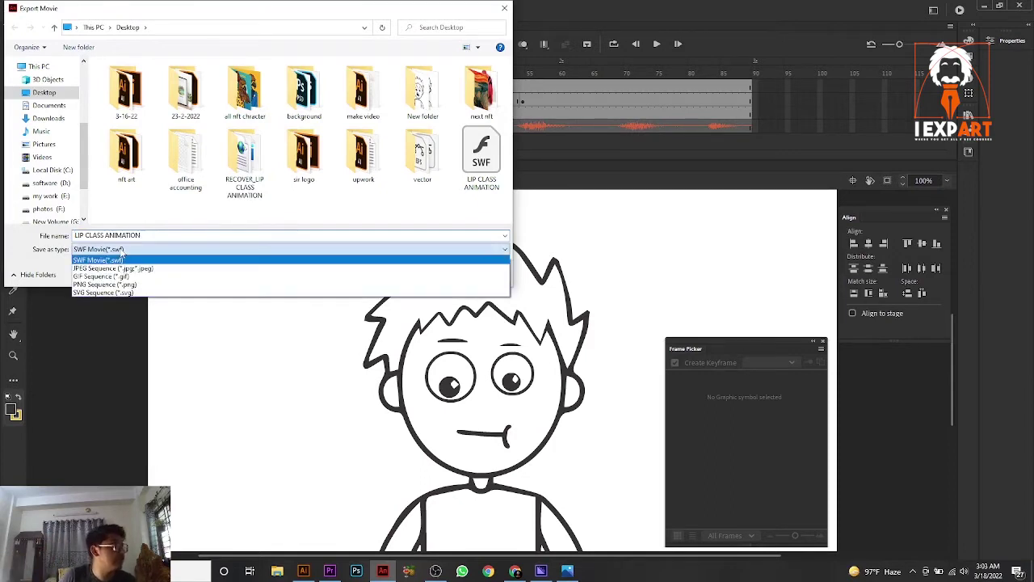
{"action": "left_click", "coordinate": [117, 268]}
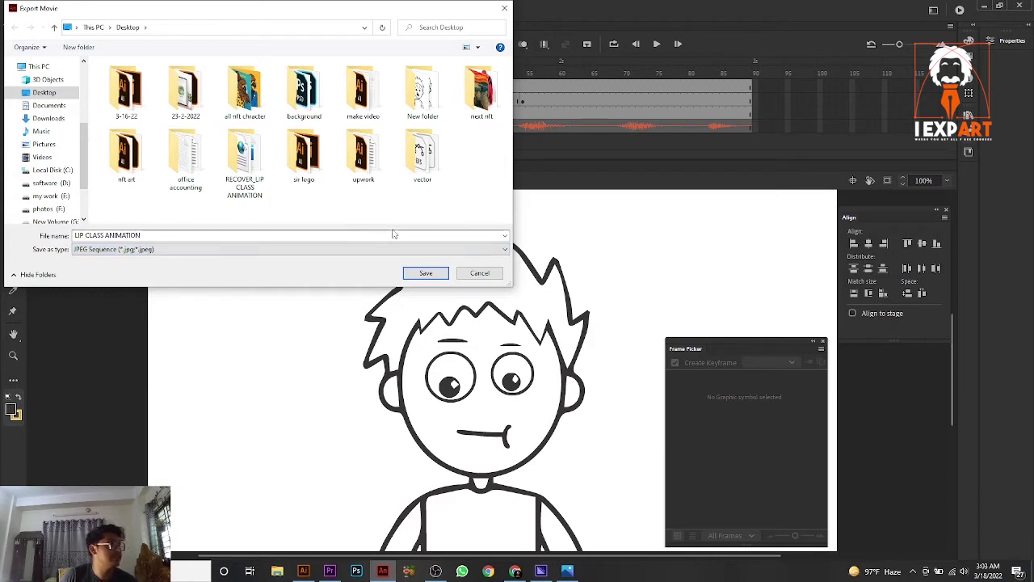
- Create a folder named premire on the Desktop from within the export dialog
{"action": "right_click", "coordinate": [462, 192]}
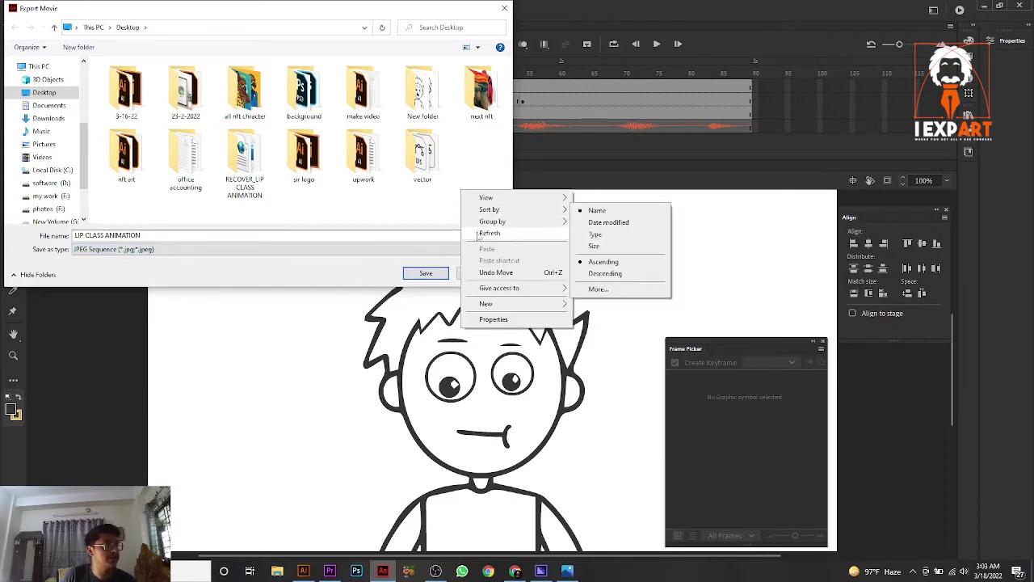
{"action": "mouse_move", "coordinate": [517, 303]}
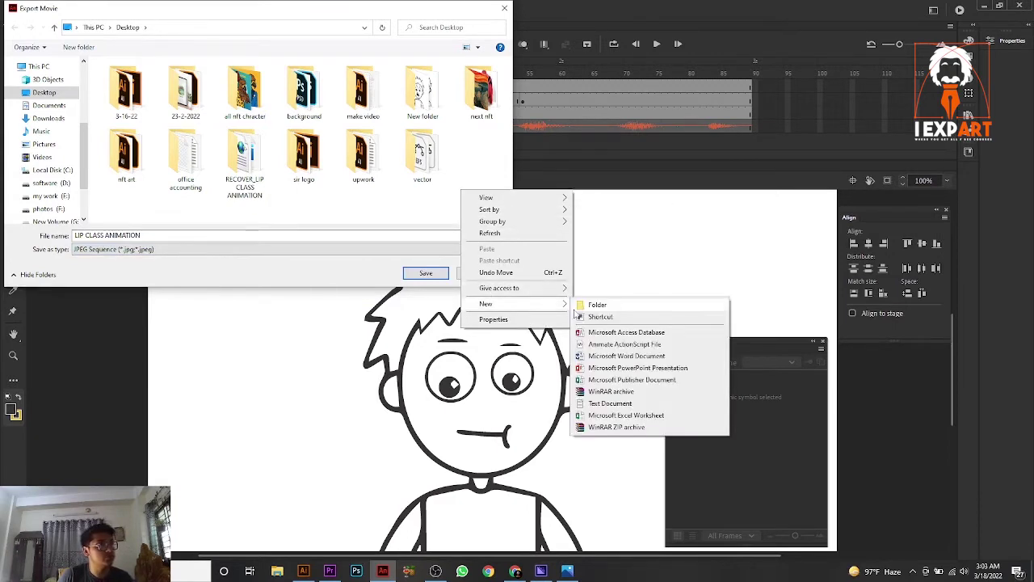
{"action": "left_click", "coordinate": [597, 304]}
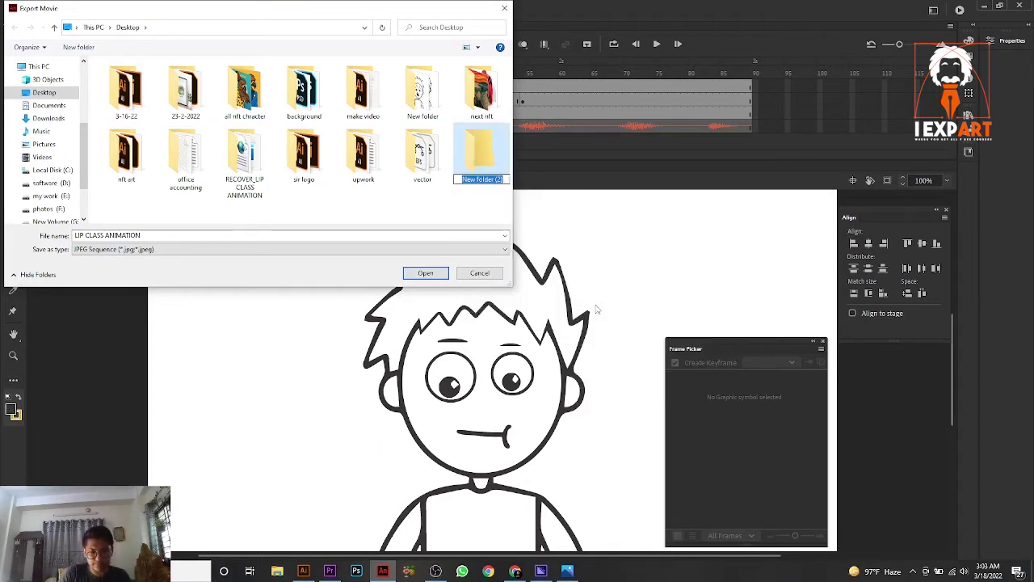
{"action": "type", "text": "premire"}
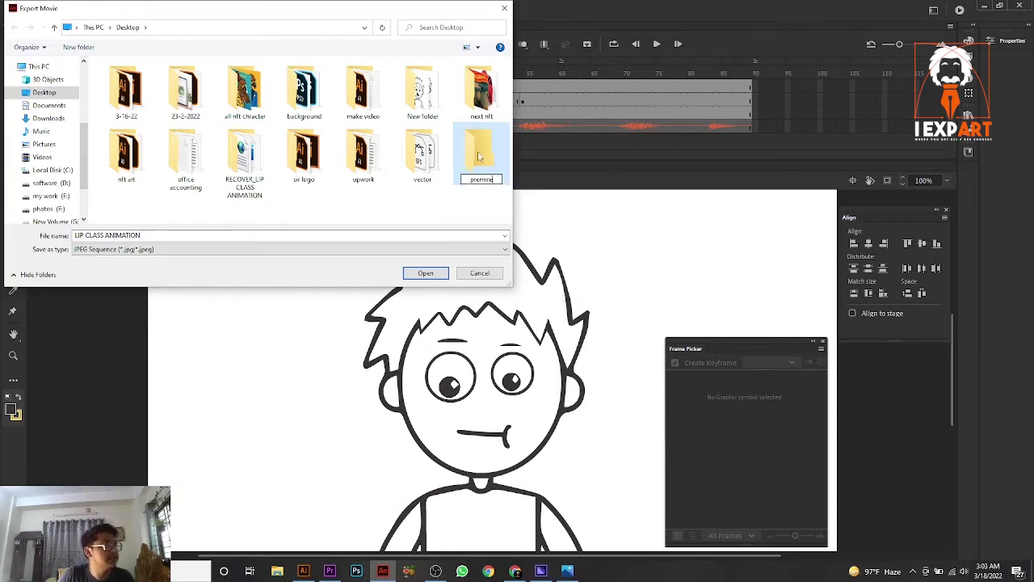
{"action": "left_click", "coordinate": [443, 176]}
{"action": "left_click", "coordinate": [476, 161]}
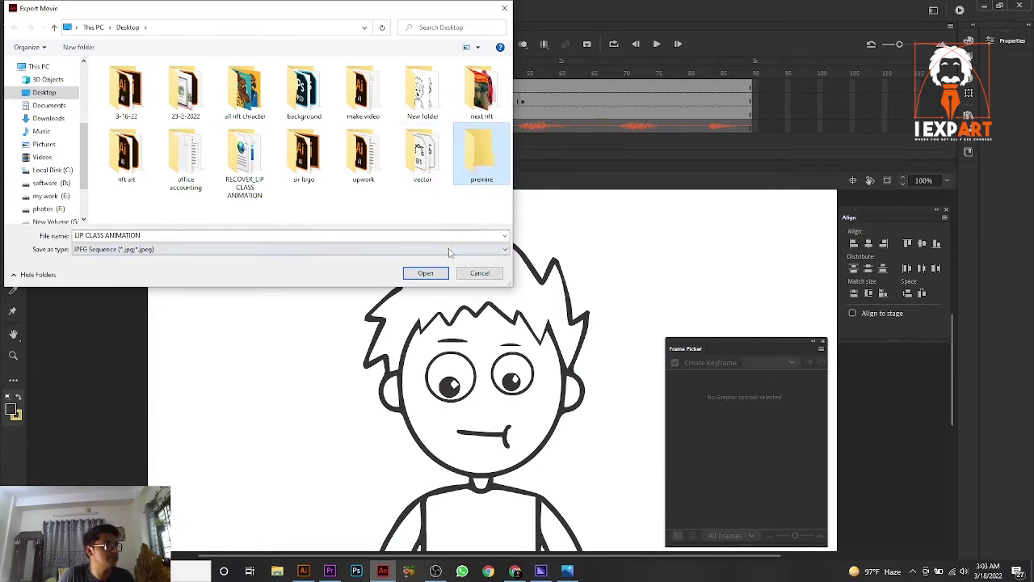
- Export the JPEG sequence into the premire folder under the file name LIP CLASS ANIMATION
{"action": "left_click", "coordinate": [426, 273]}
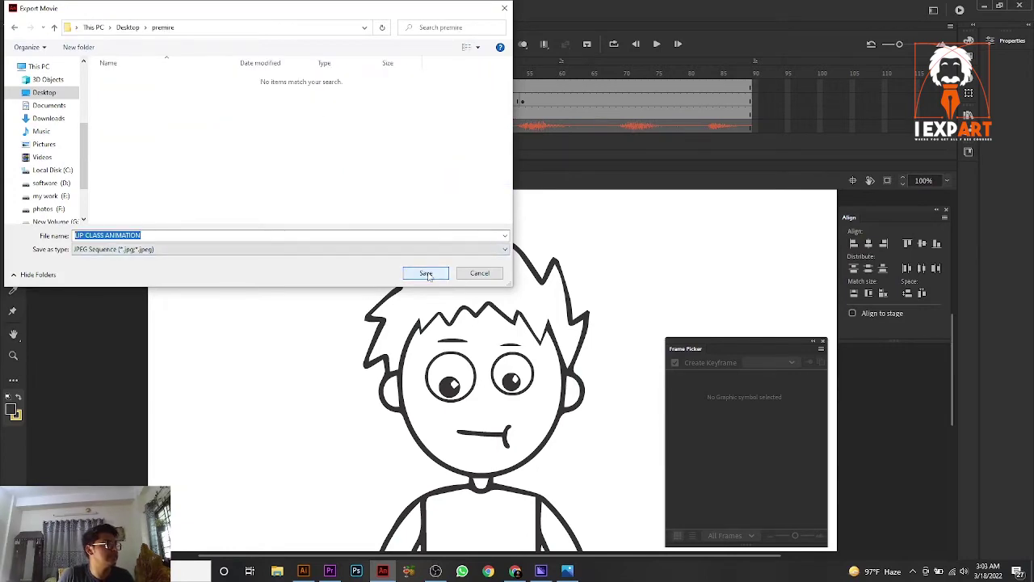
{"action": "left_click", "coordinate": [429, 274]}
{"action": "left_click", "coordinate": [597, 234]}
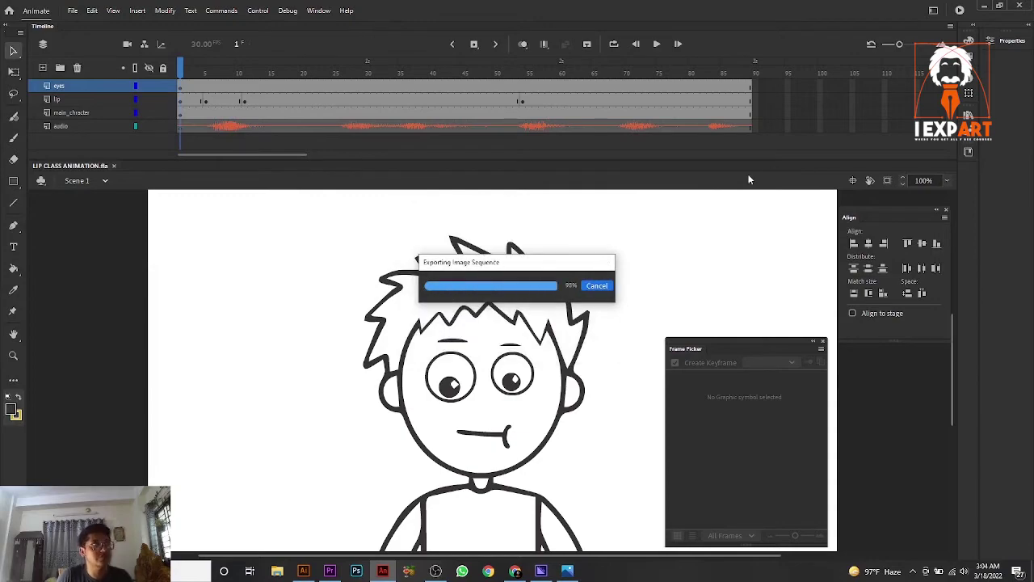
- Open the premire folder from the desktop and display its files as extra large icons
{"action": "left_click", "coordinate": [984, 5]}
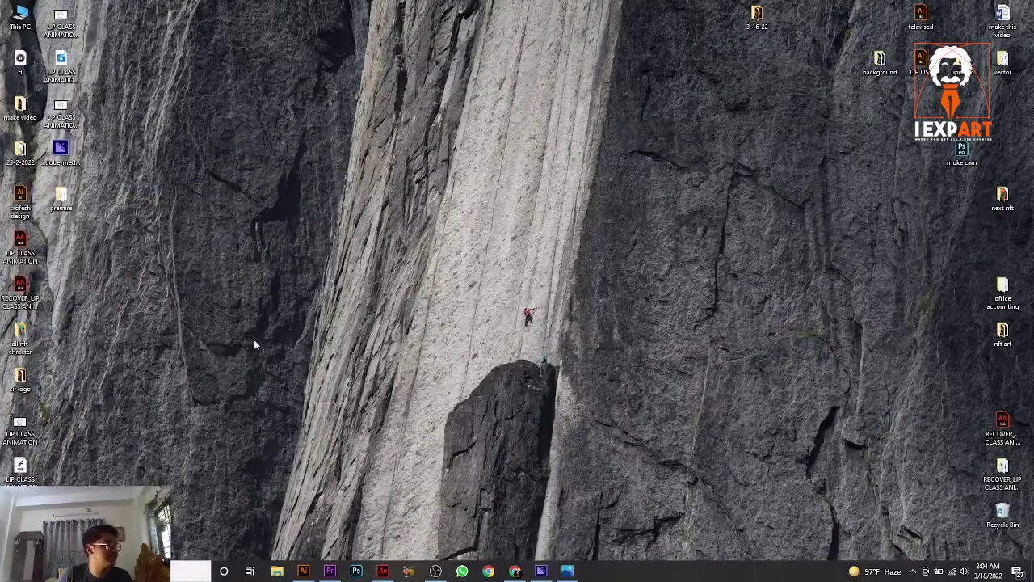
{"action": "double_click", "coordinate": [61, 198]}
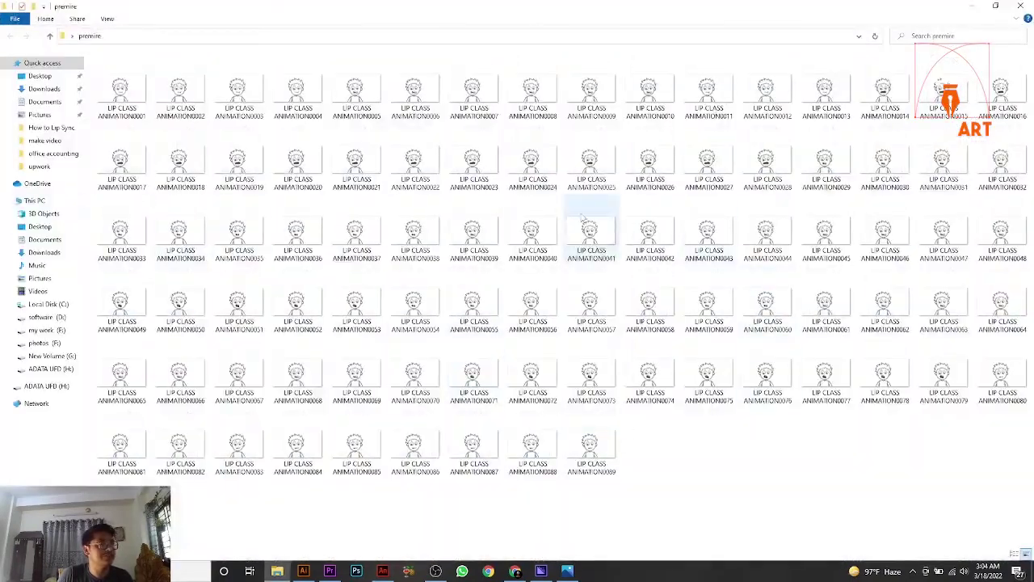
{"action": "right_click", "coordinate": [709, 480]}
{"action": "mouse_move", "coordinate": [771, 325]}
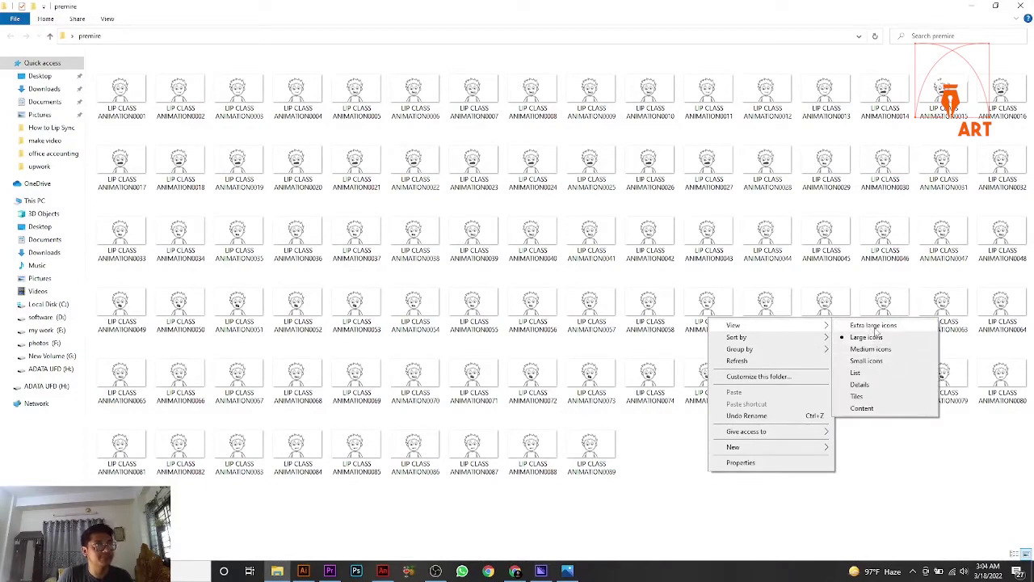
{"action": "left_click", "coordinate": [872, 325]}
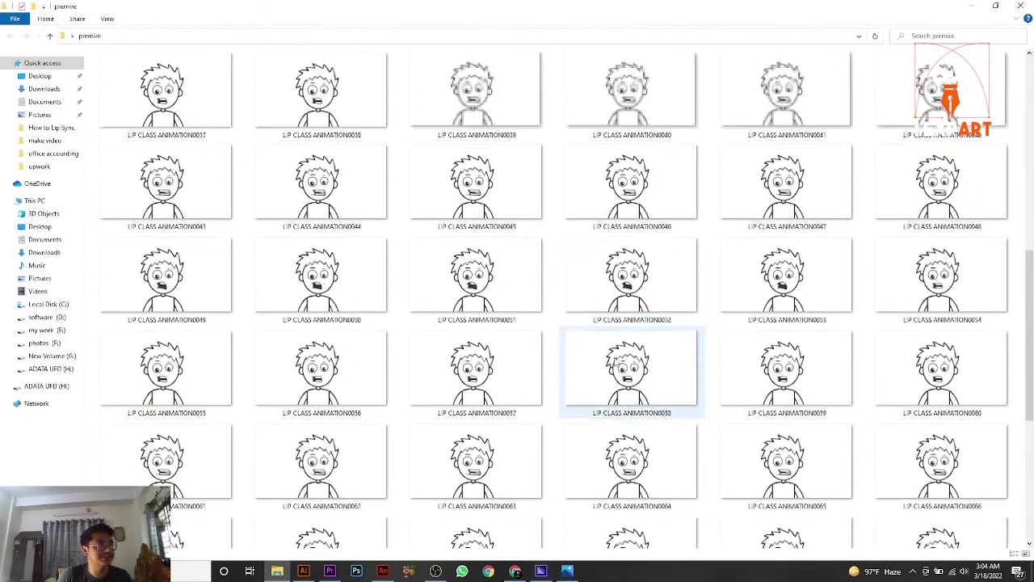
- Examine the exported frames in the premire folder, view the first image full size, and select all the frames
{"action": "scroll", "coordinate": [616, 361], "scroll_direction": "down", "scroll_amount": 1}
{"action": "scroll", "coordinate": [616, 361], "scroll_direction": "up", "scroll_amount": 1}
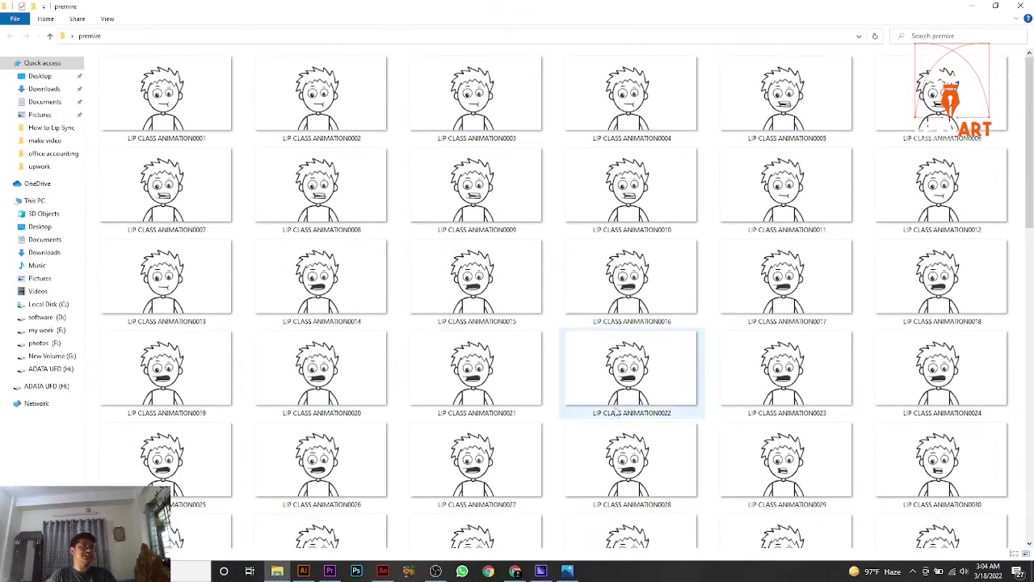
{"action": "double_click", "coordinate": [176, 116]}
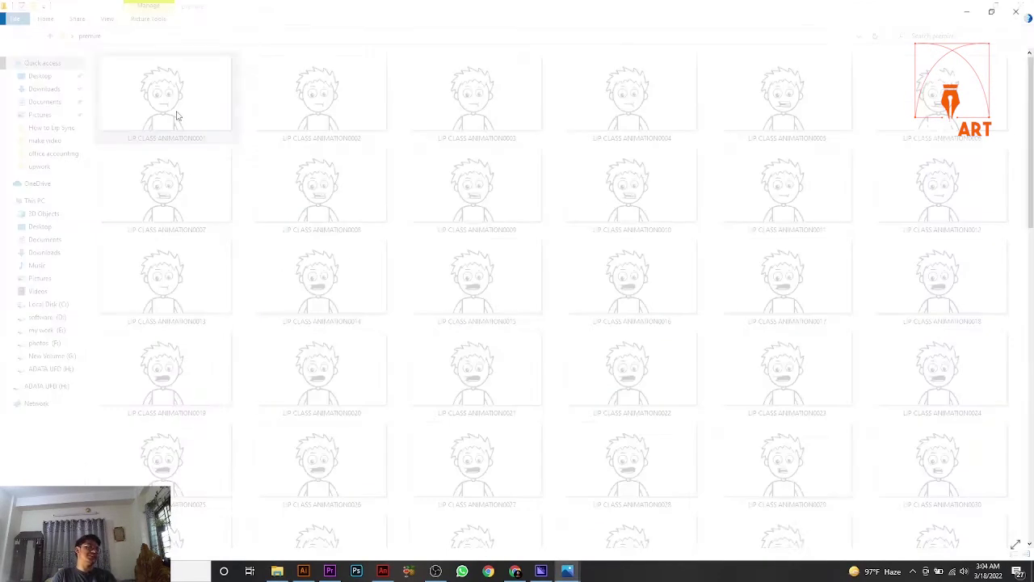
{"action": "left_click", "coordinate": [1021, 10]}
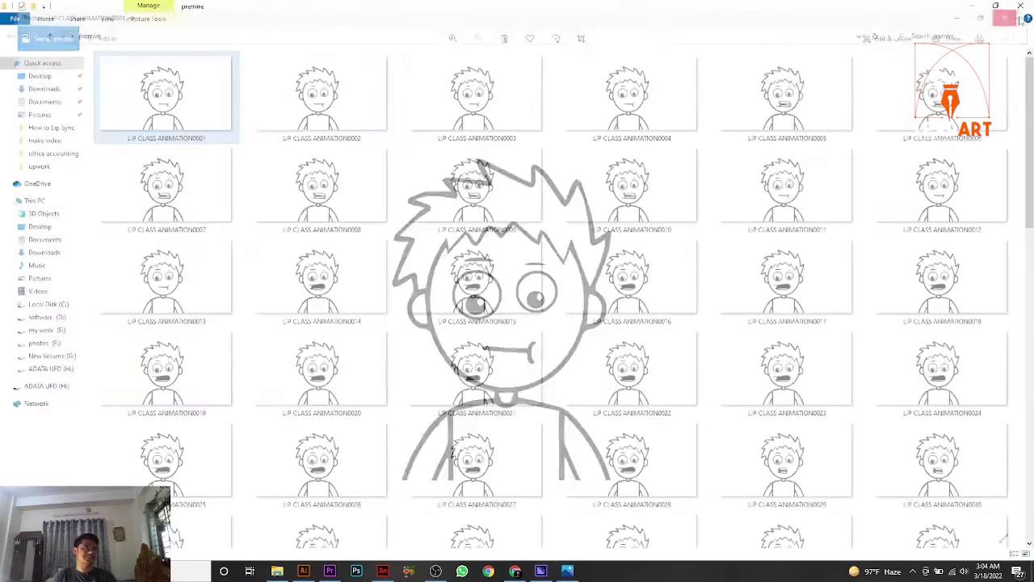
{"action": "scroll", "coordinate": [357, 245], "scroll_direction": "down", "scroll_amount": 10}
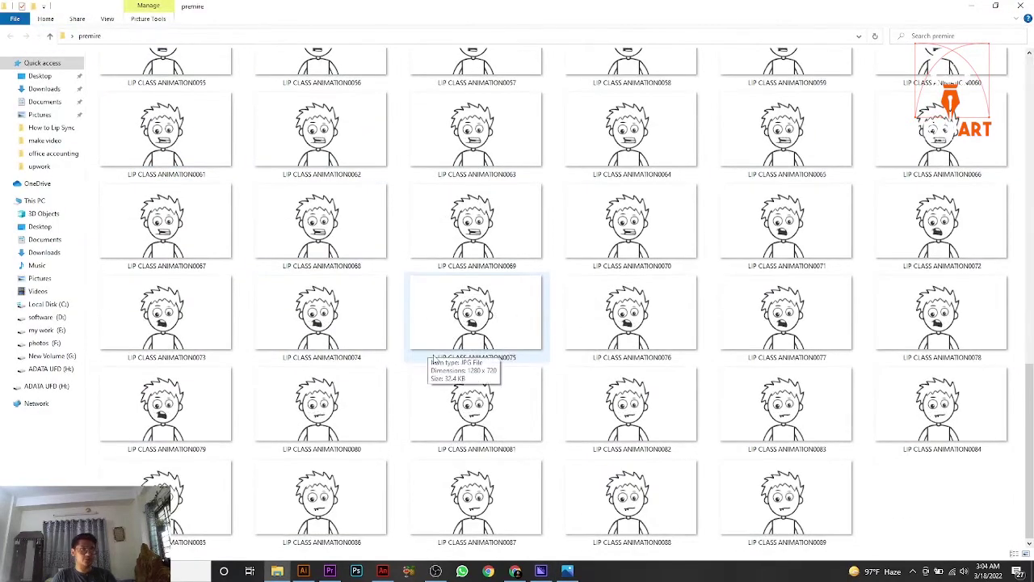
{"action": "key", "text": "ctrl+a"}
{"action": "left_click_drag", "start_coordinate": [433, 344], "coordinate": [437, 333]}
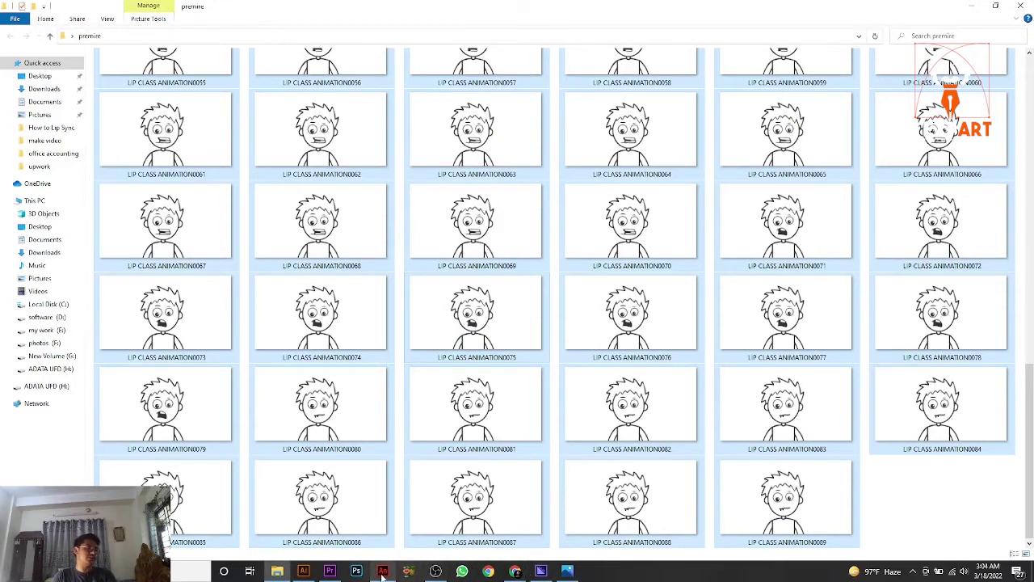
{"action": "left_click_drag", "start_coordinate": [445, 331], "coordinate": [493, 312]}
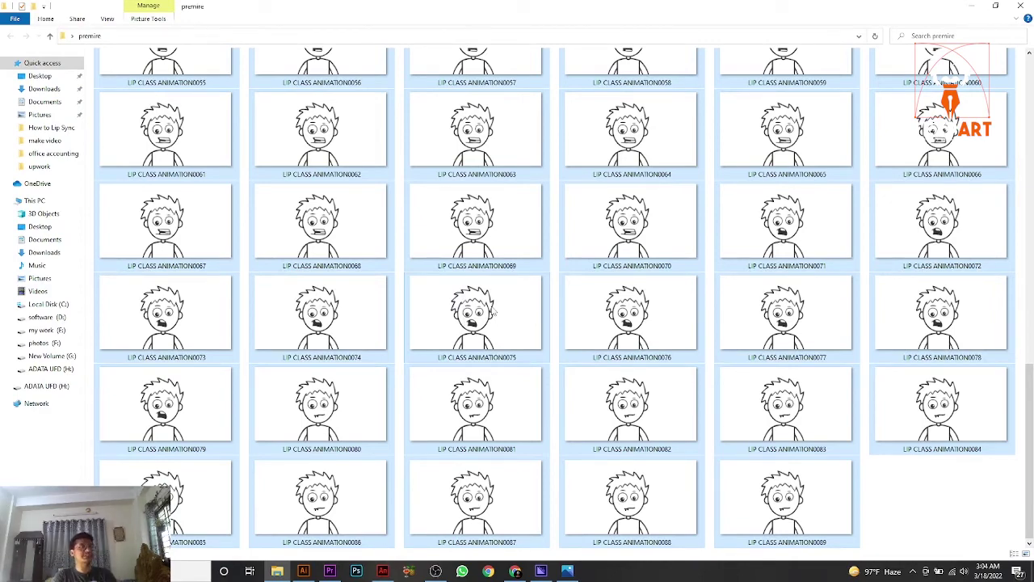
- Switch to Premiere Pro and import LIP CLASS ANIMATION0001 from the Desktop's premire folder as an image sequence
{"action": "left_click", "coordinate": [971, 6]}
{"action": "left_click", "coordinate": [333, 571]}
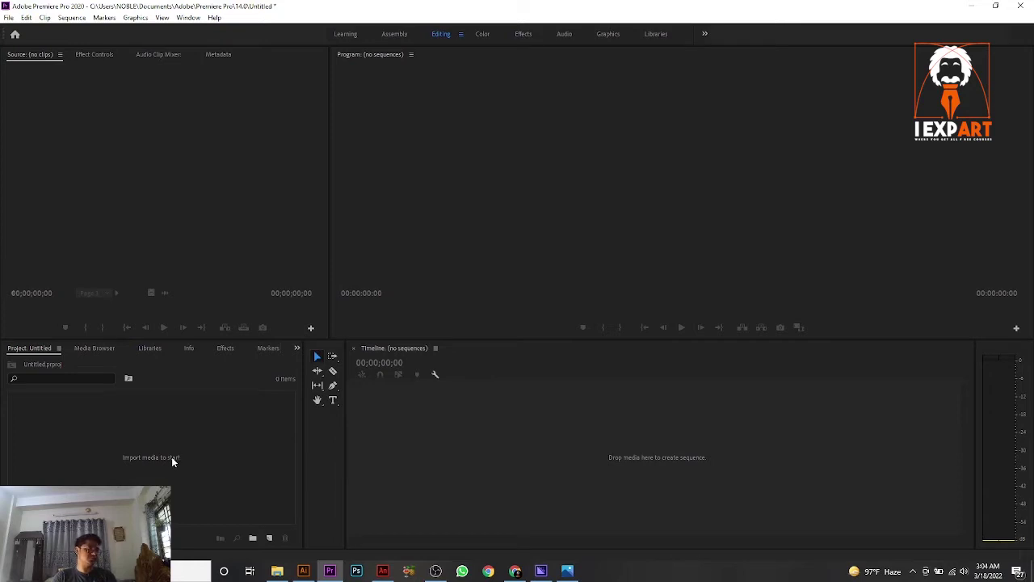
{"action": "left_click", "coordinate": [169, 457]}
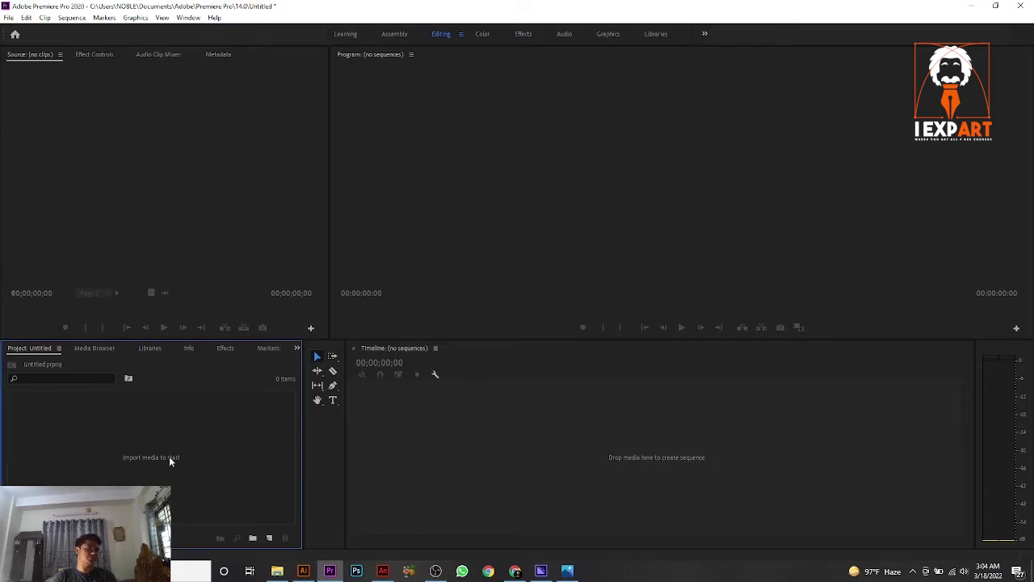
{"action": "double_click", "coordinate": [169, 457]}
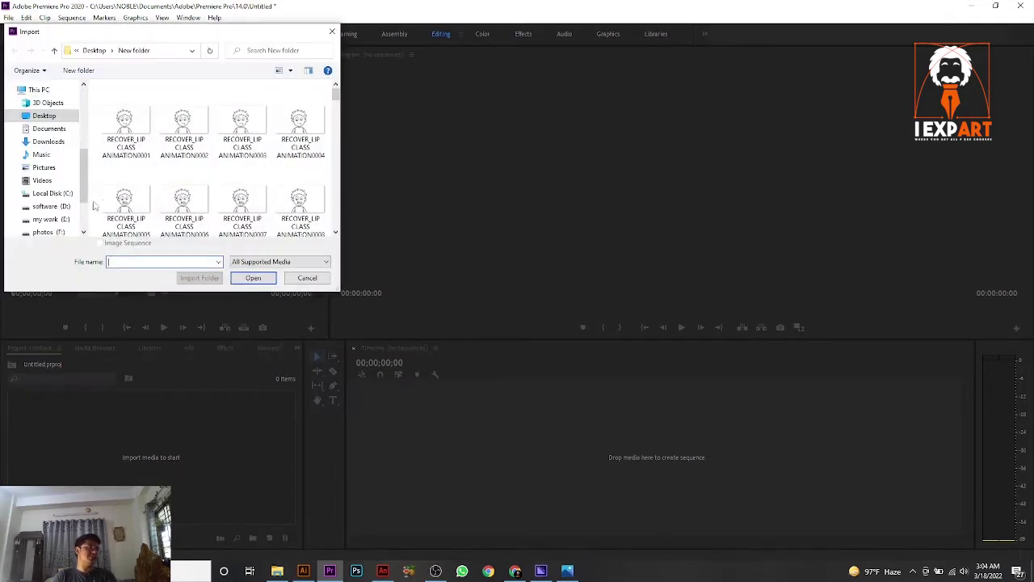
{"action": "left_click", "coordinate": [45, 116]}
{"action": "scroll", "coordinate": [217, 209], "scroll_direction": "down", "scroll_amount": 1}
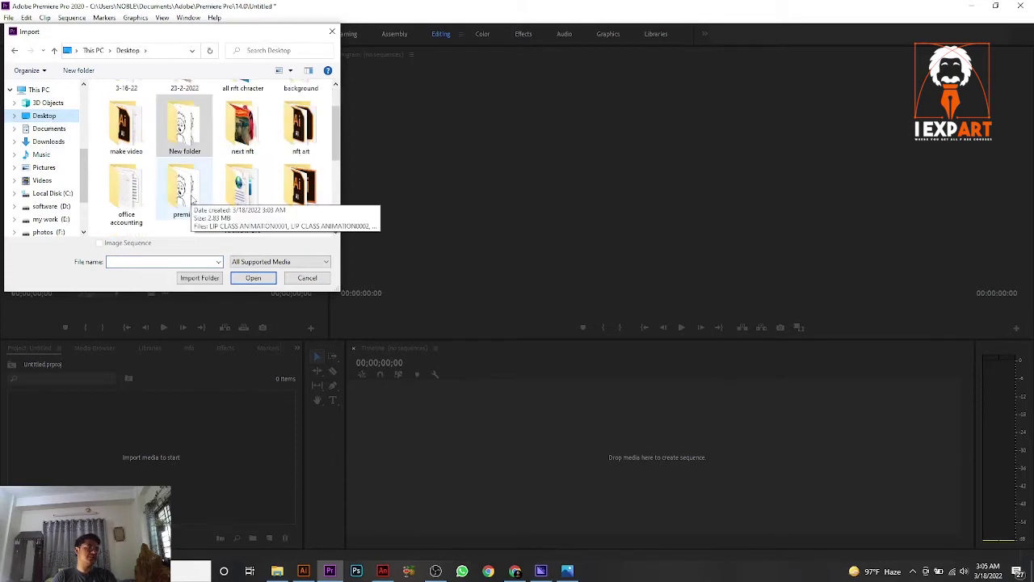
{"action": "double_click", "coordinate": [193, 200]}
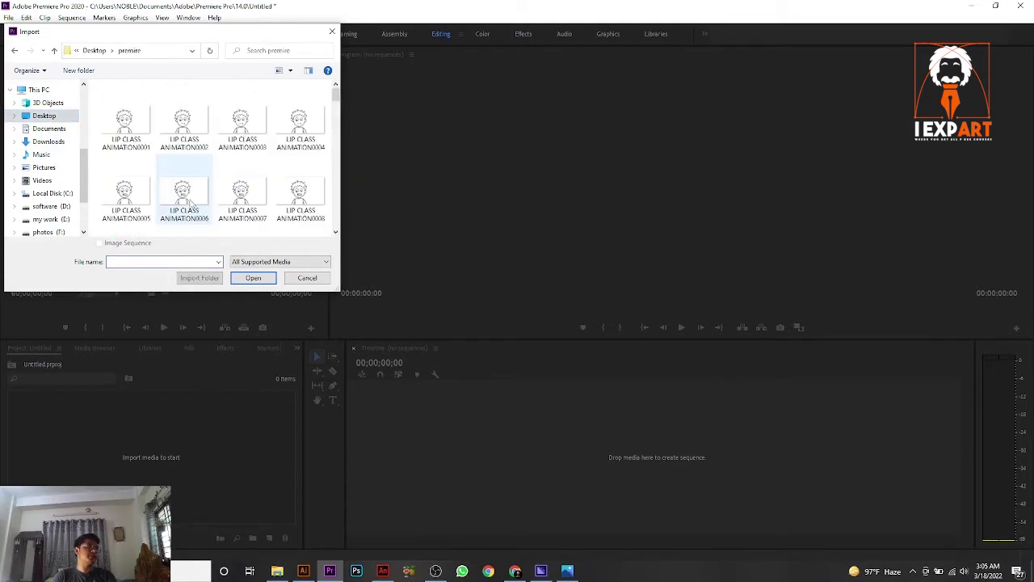
{"action": "left_click", "coordinate": [133, 134]}
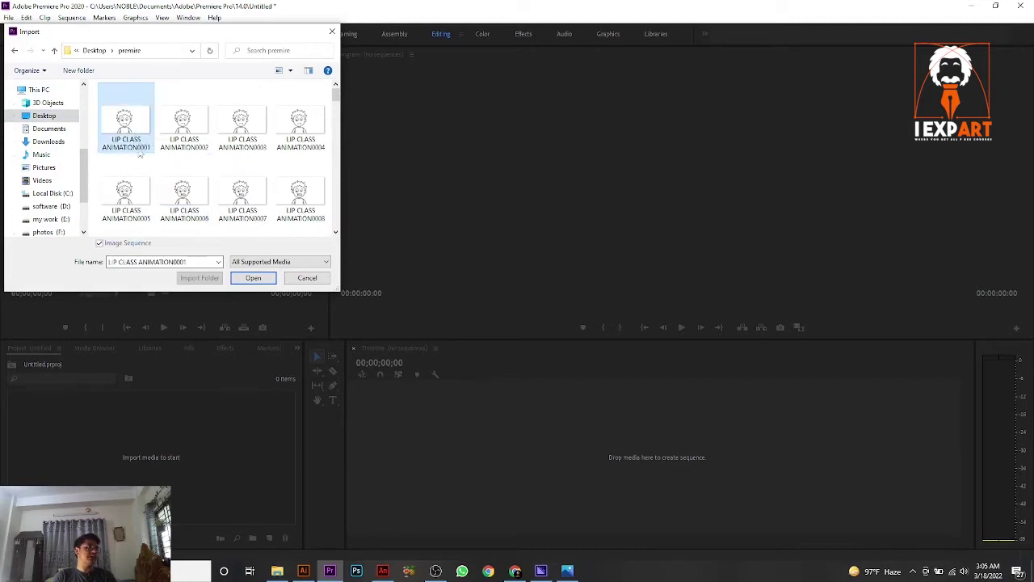
{"action": "left_click", "coordinate": [99, 246]}
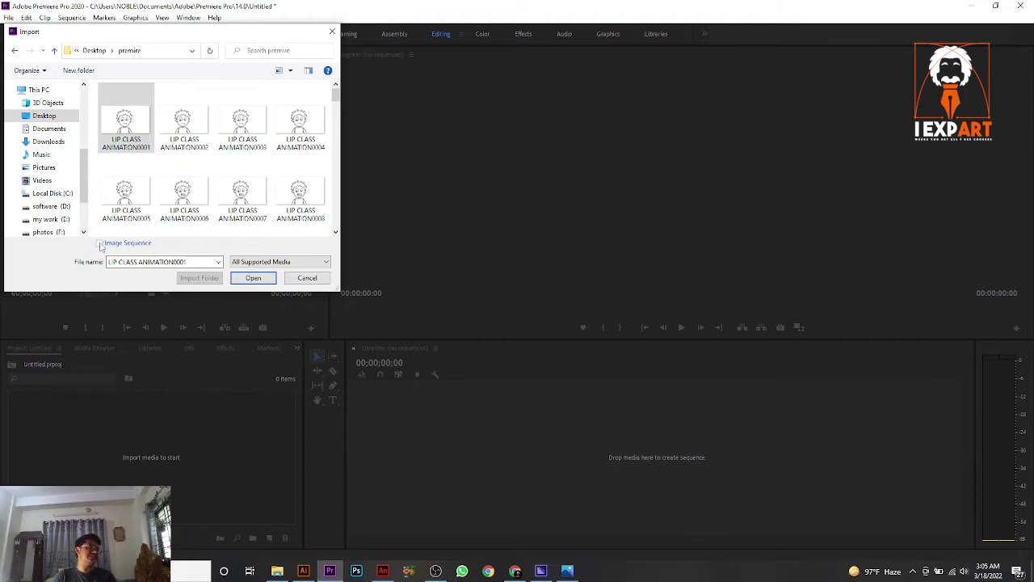
{"action": "left_click", "coordinate": [257, 278]}
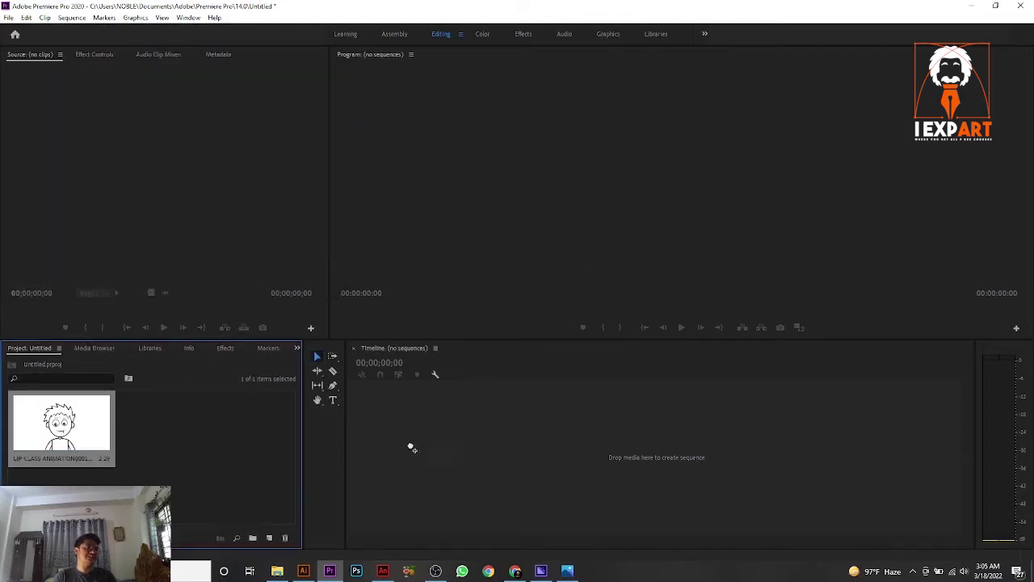
- Place the imported clip in the empty timeline to create a sequence, and play it through
{"action": "left_click_drag", "start_coordinate": [402, 437], "coordinate": [405, 427]}
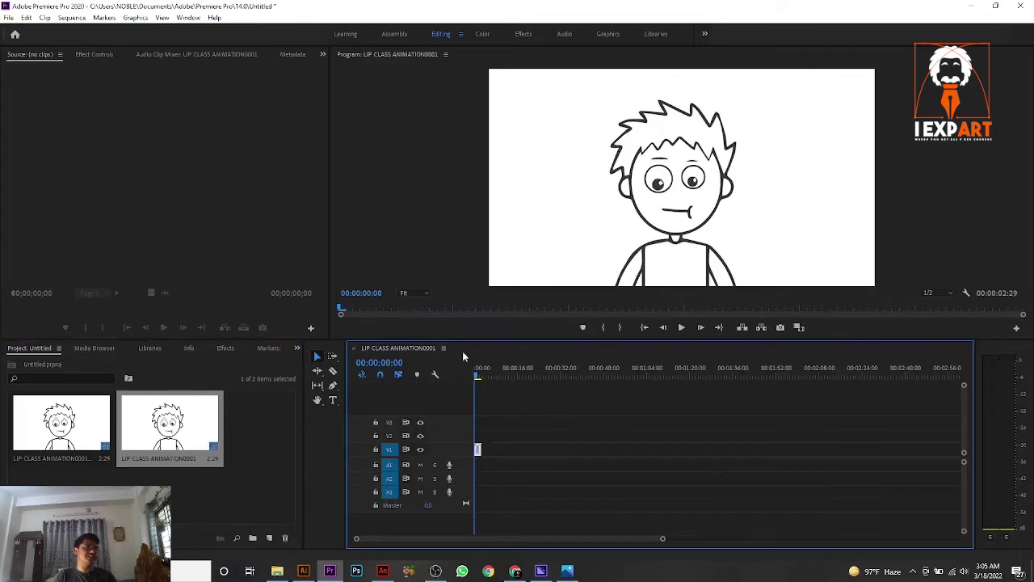
{"action": "left_click", "coordinate": [681, 328]}
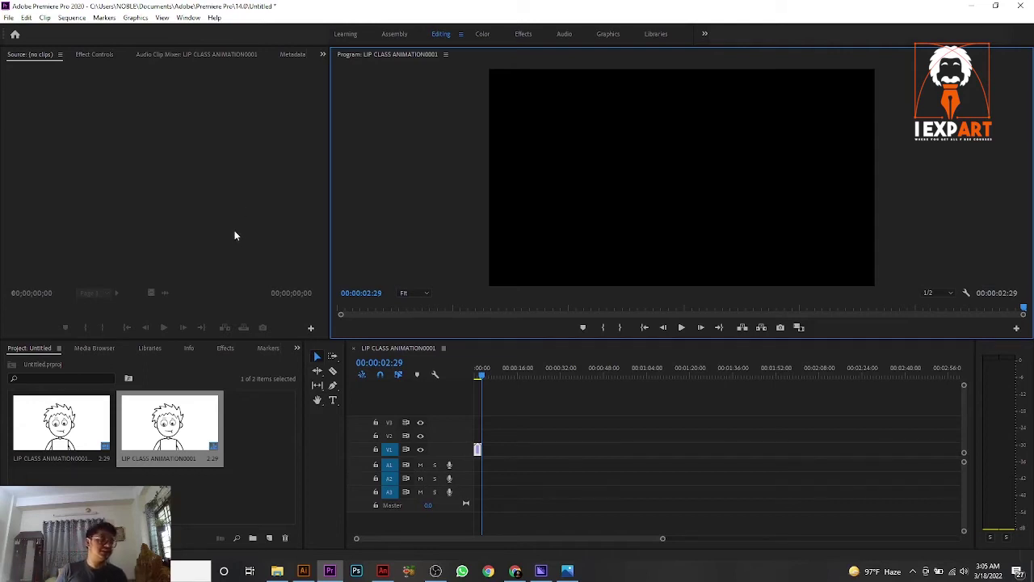
{"action": "left_click", "coordinate": [382, 571]}
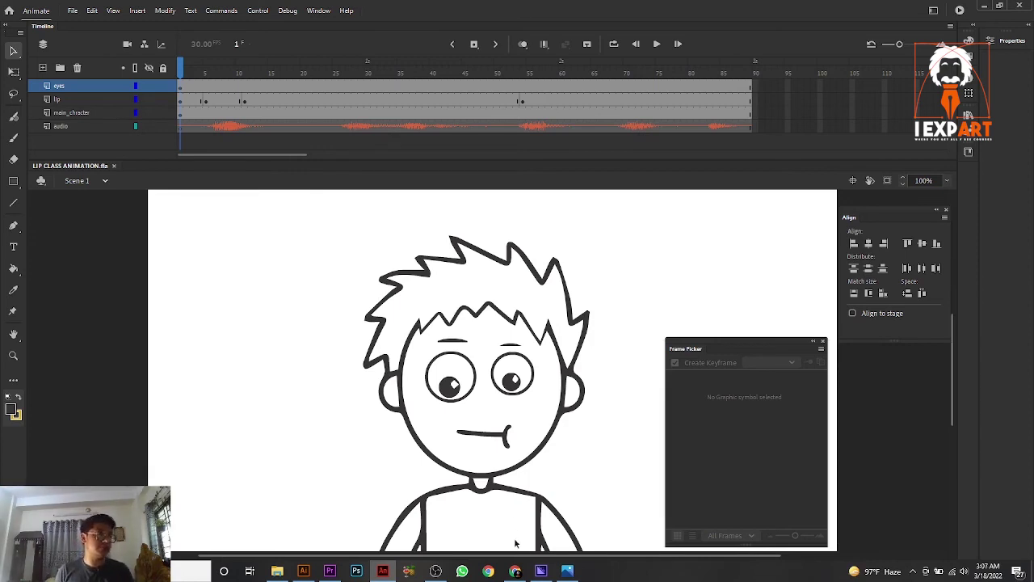
{"action": "mouse_move", "coordinate": [515, 570]}
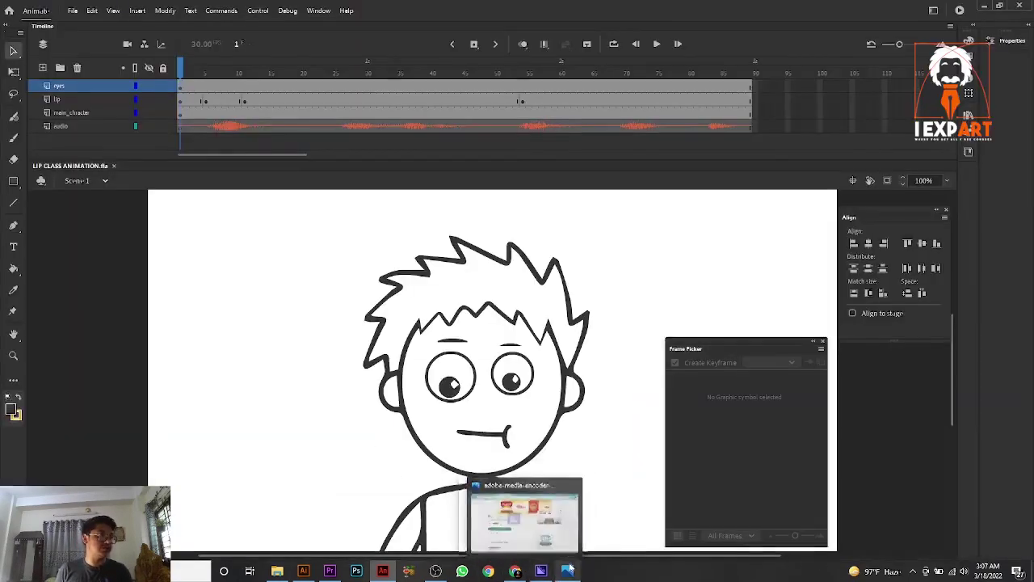
{"action": "mouse_move", "coordinate": [546, 568]}
{"action": "left_click", "coordinate": [435, 570]}
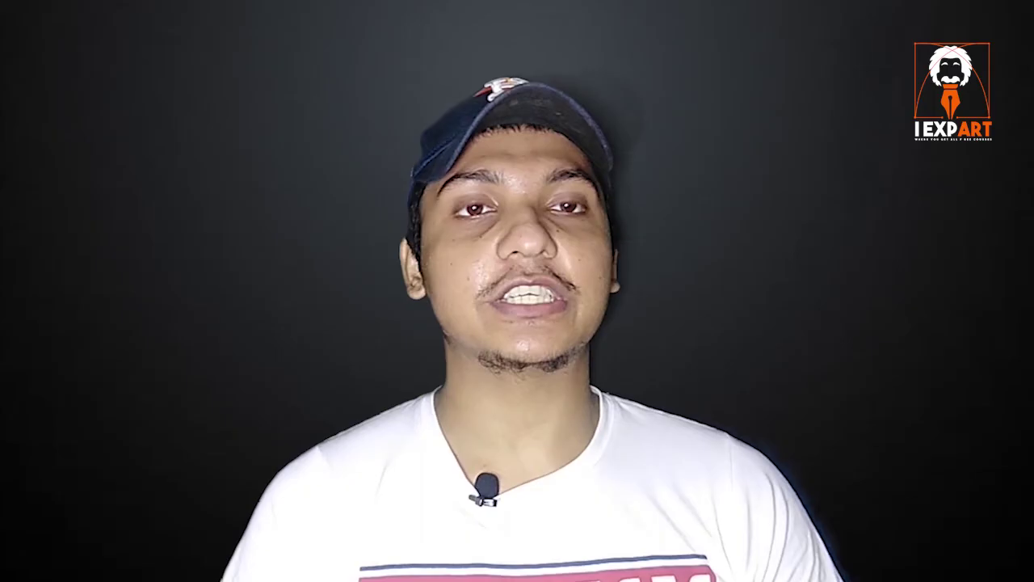